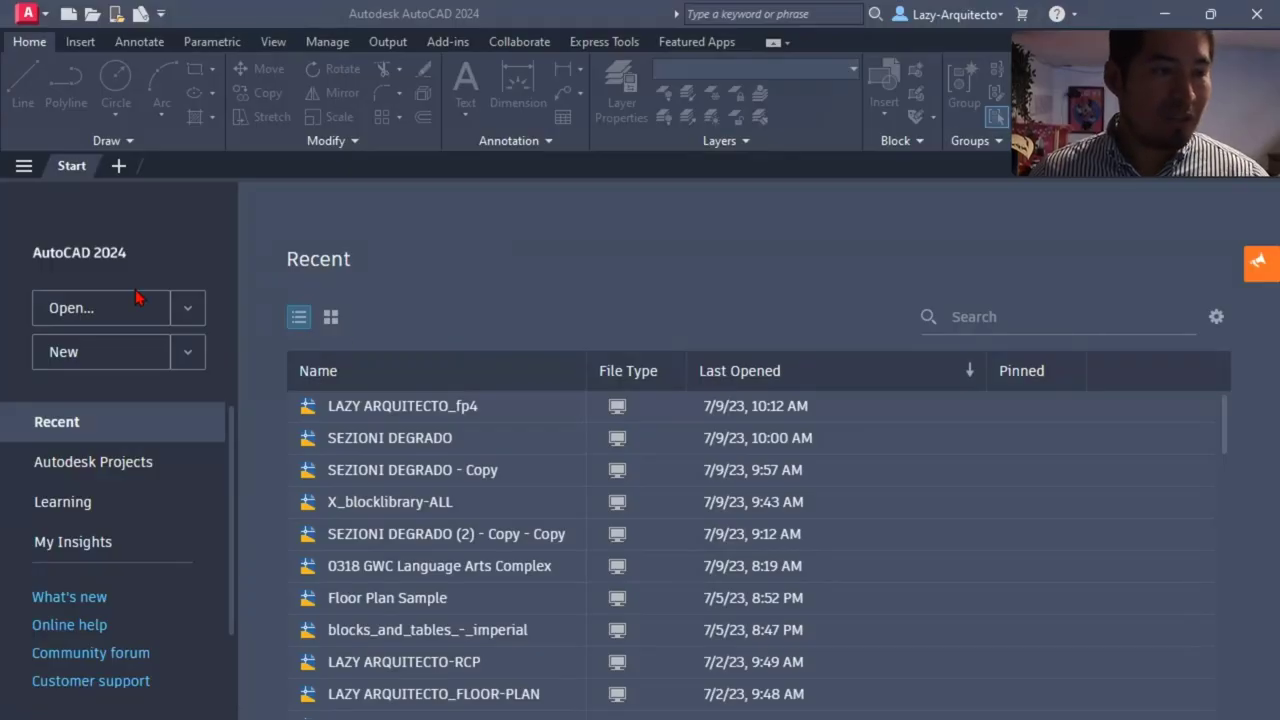
Open SEZIONI DEGRADO.dwg from the project folder and zoom around the Sezione AA elevation.
key(alt+Tab)
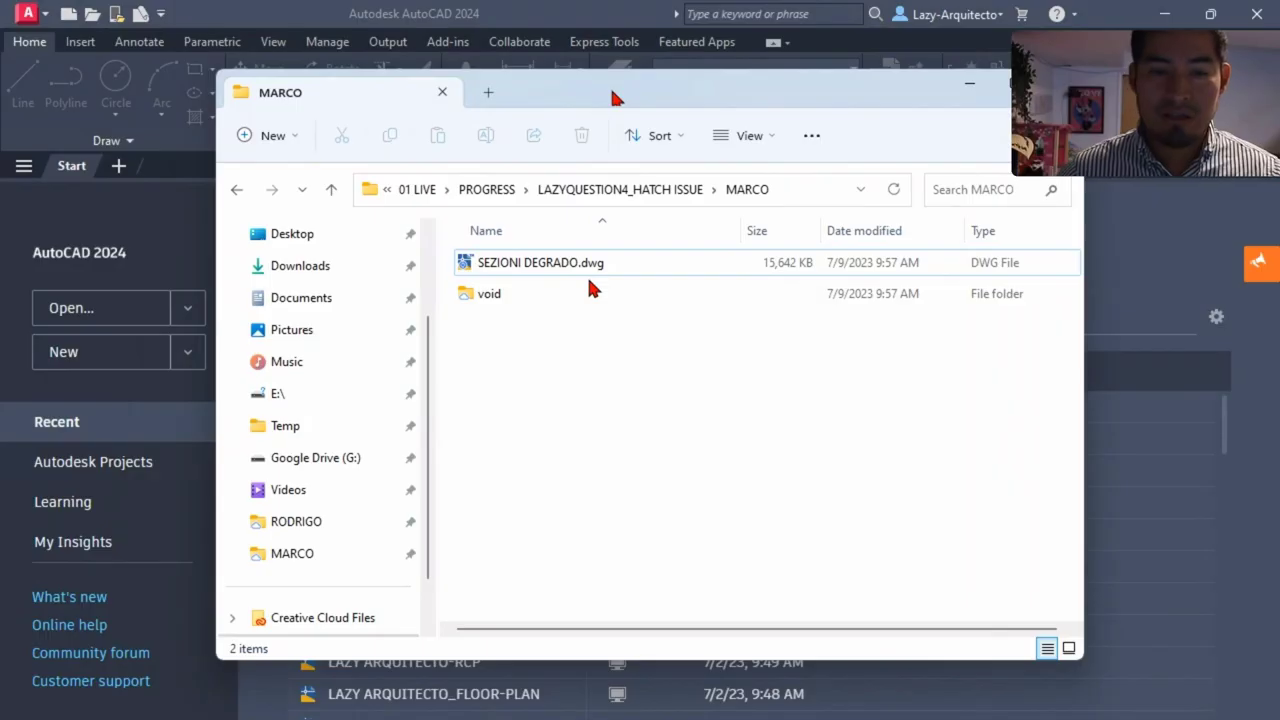
double_click(566, 276)
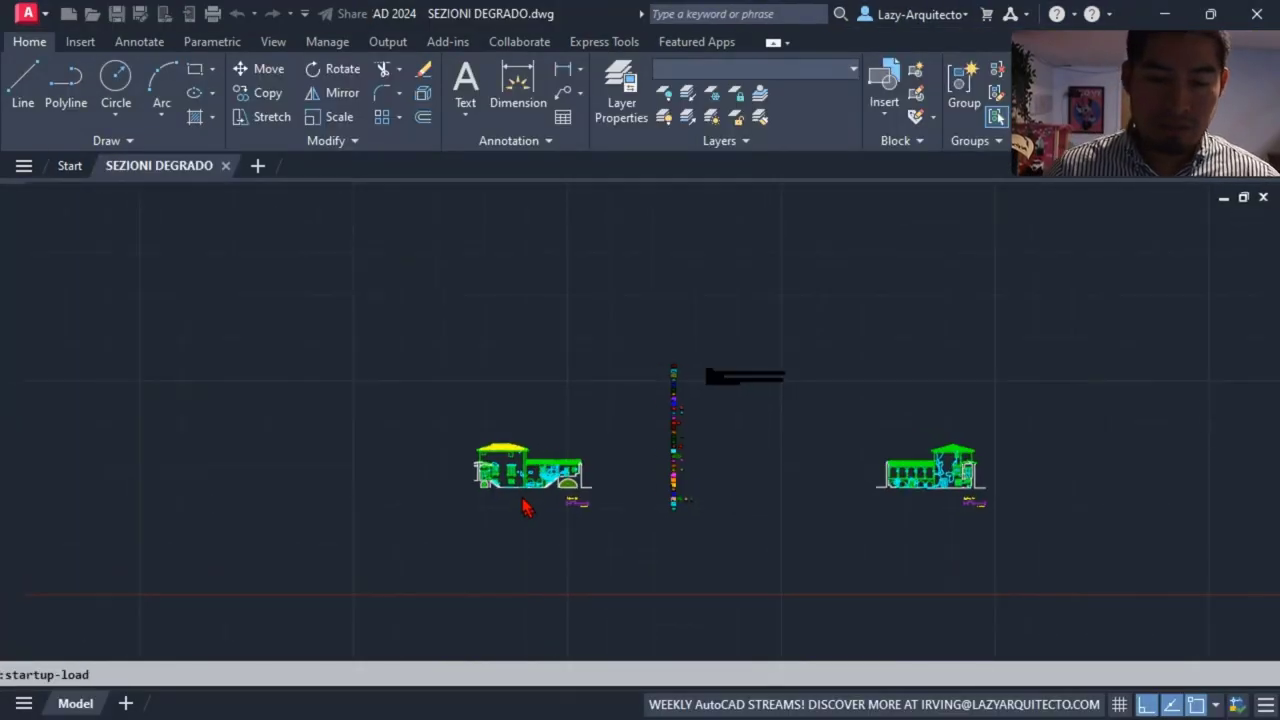
scroll(500, 483, up, 5)
scroll(500, 483, down, 3)
scroll(500, 483, up, 3)
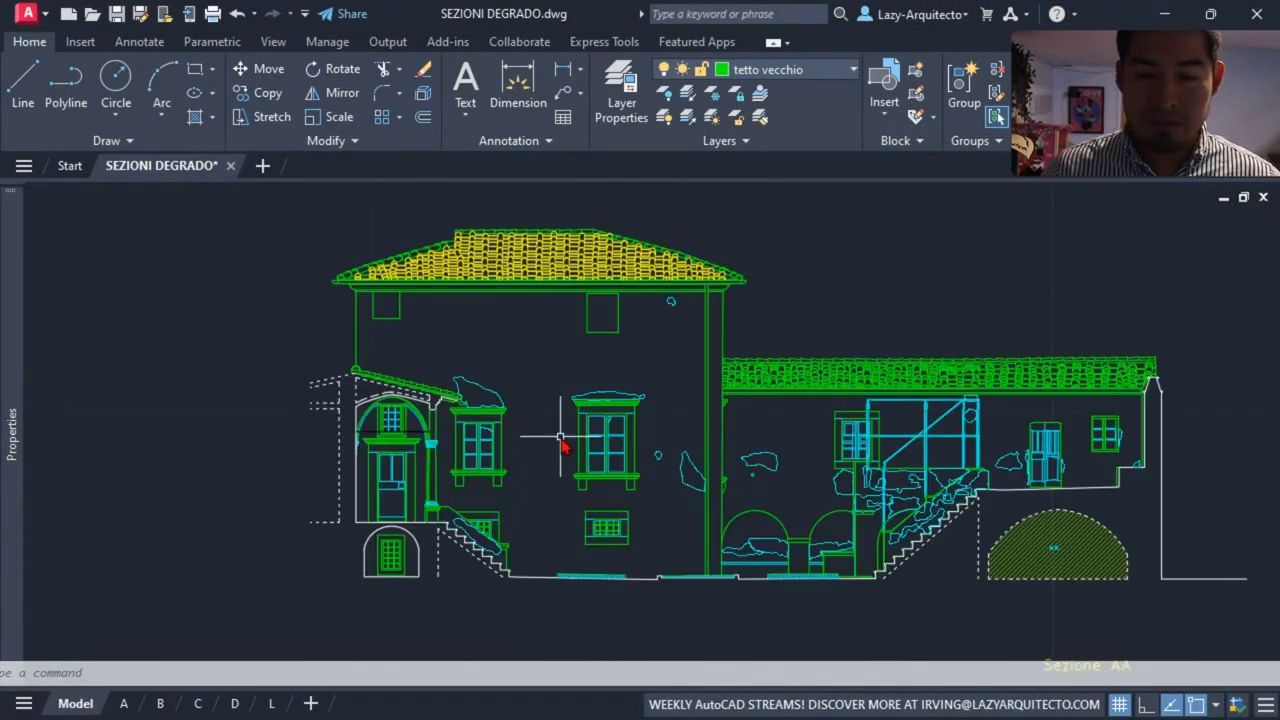
middle_drag(560, 441, 508, 425)
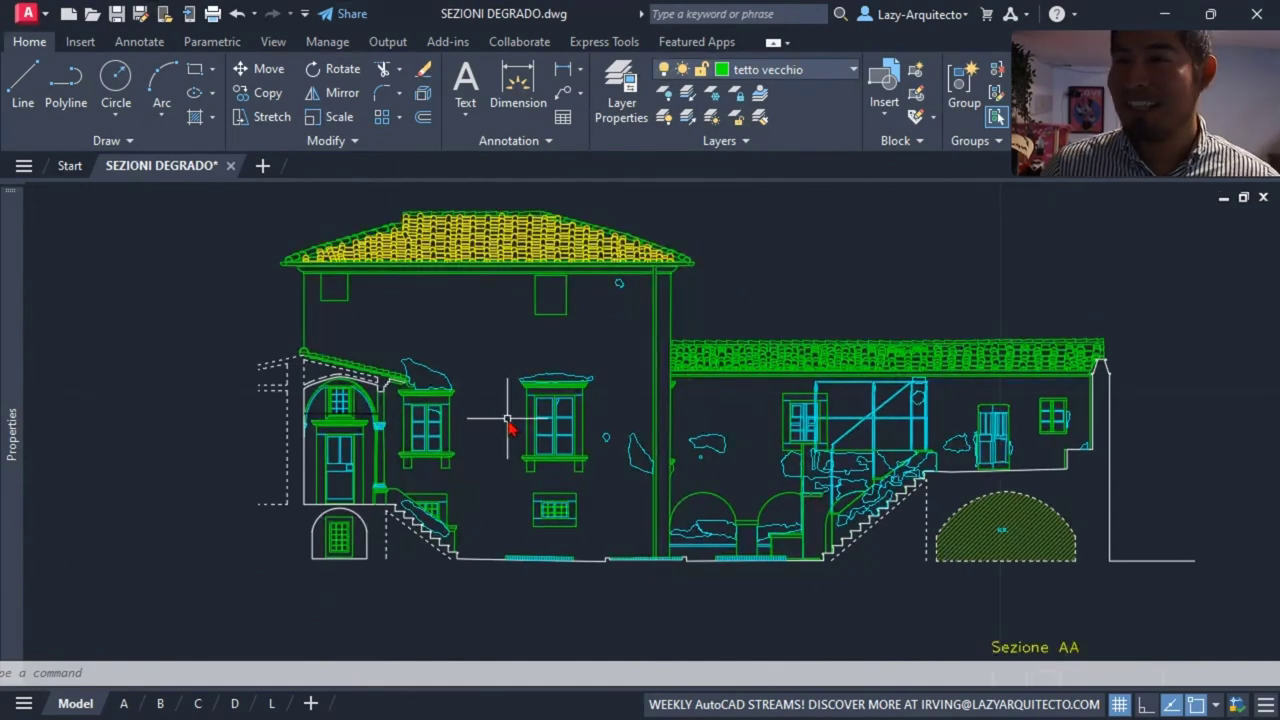
scroll(508, 426, down, 2)
scroll(506, 389, up, 2)
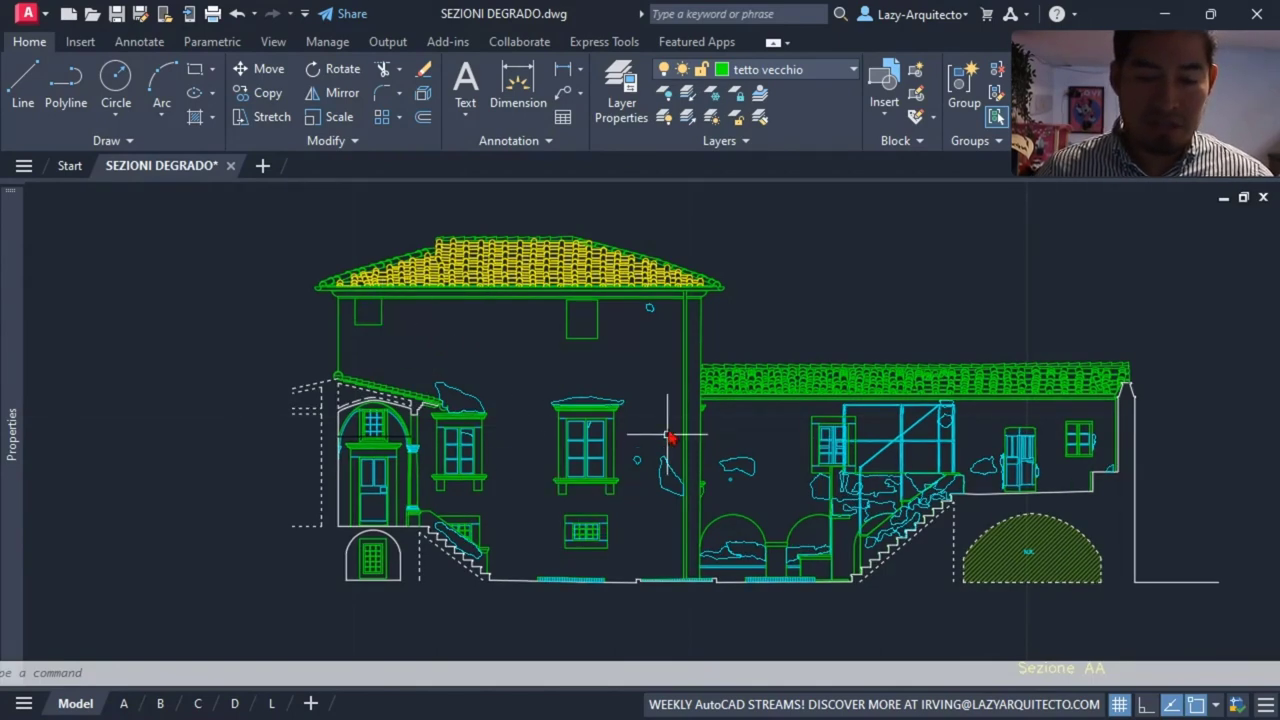
scroll(580, 329, up, 5)
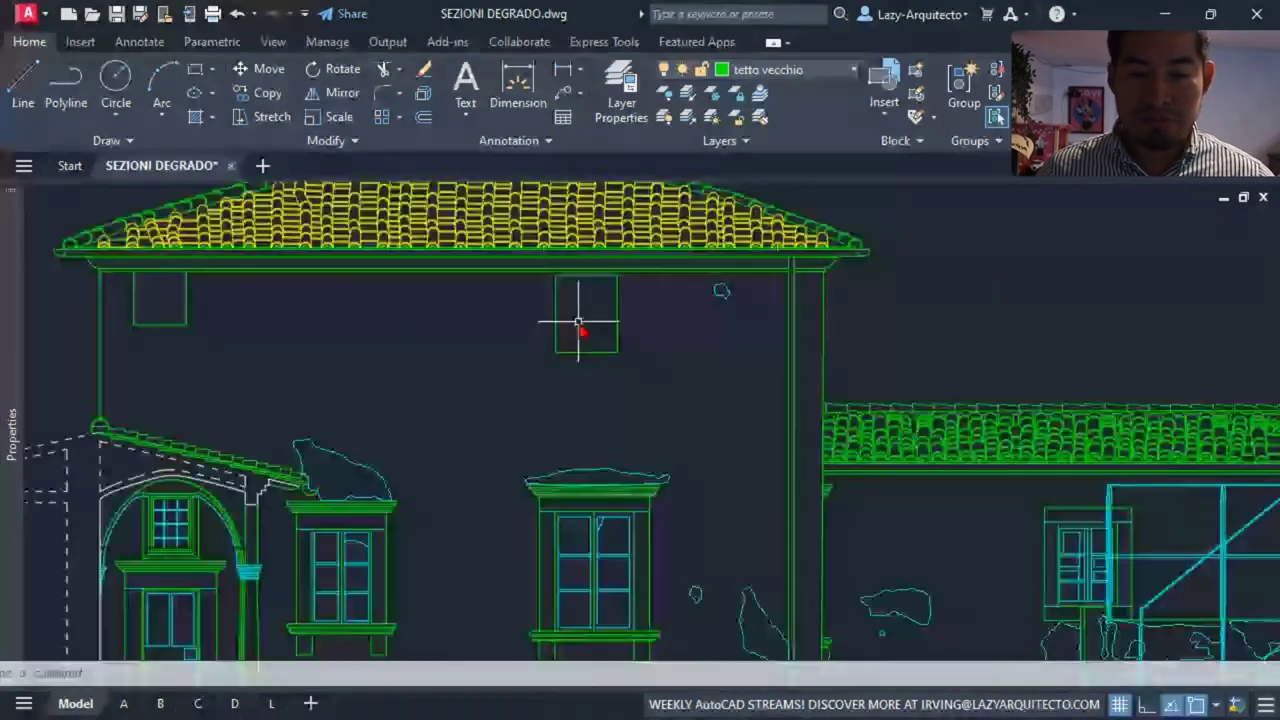
scroll(590, 318, up, 3)
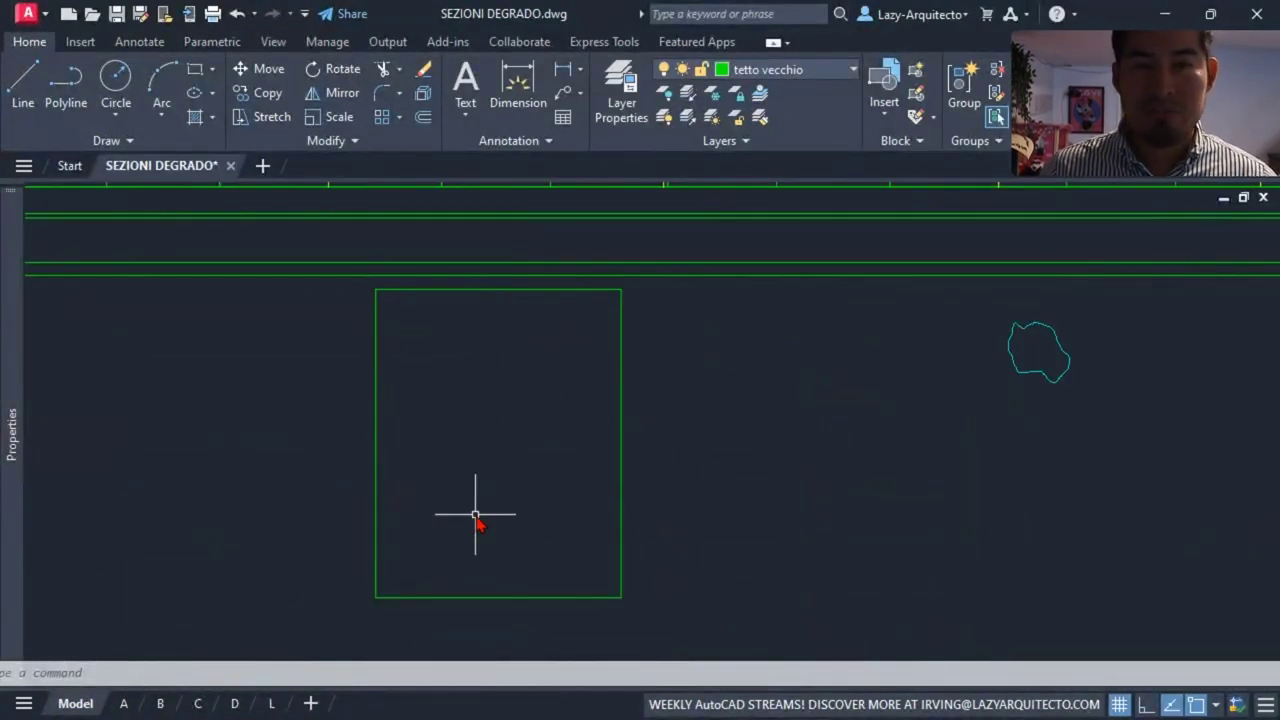
scroll(446, 491, down, 6)
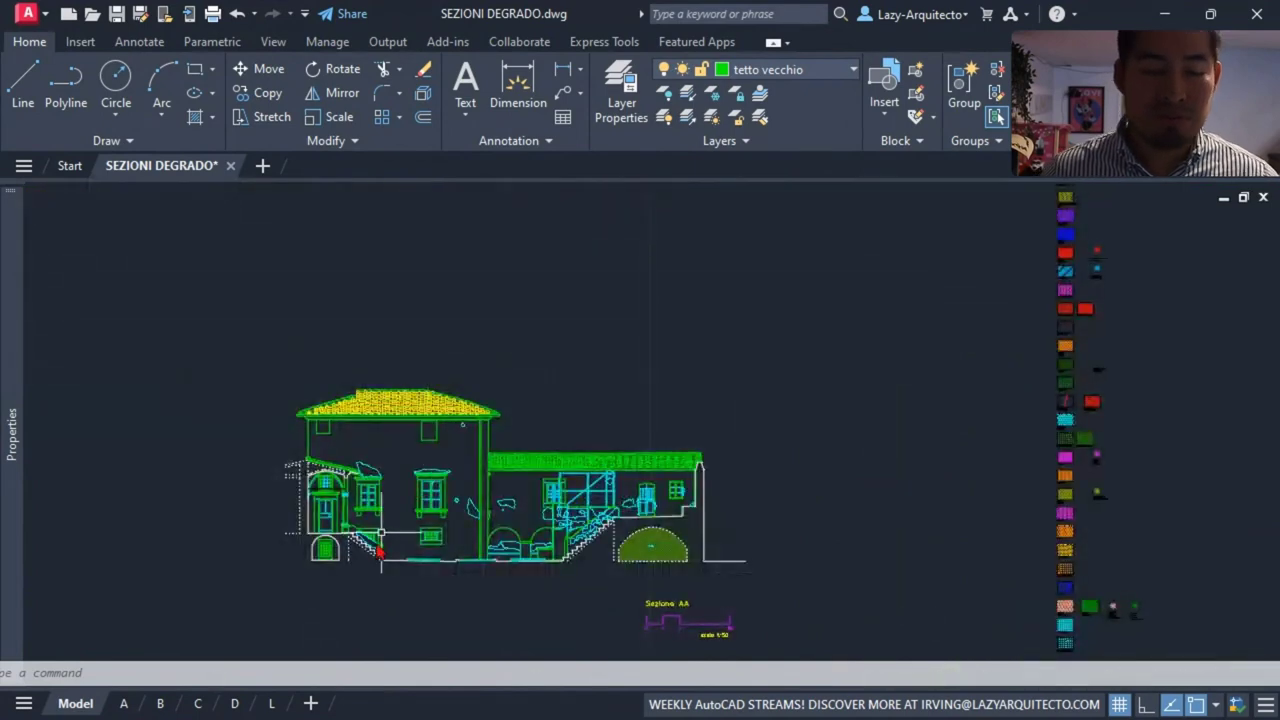
scroll(471, 366, up, 1)
text(h)
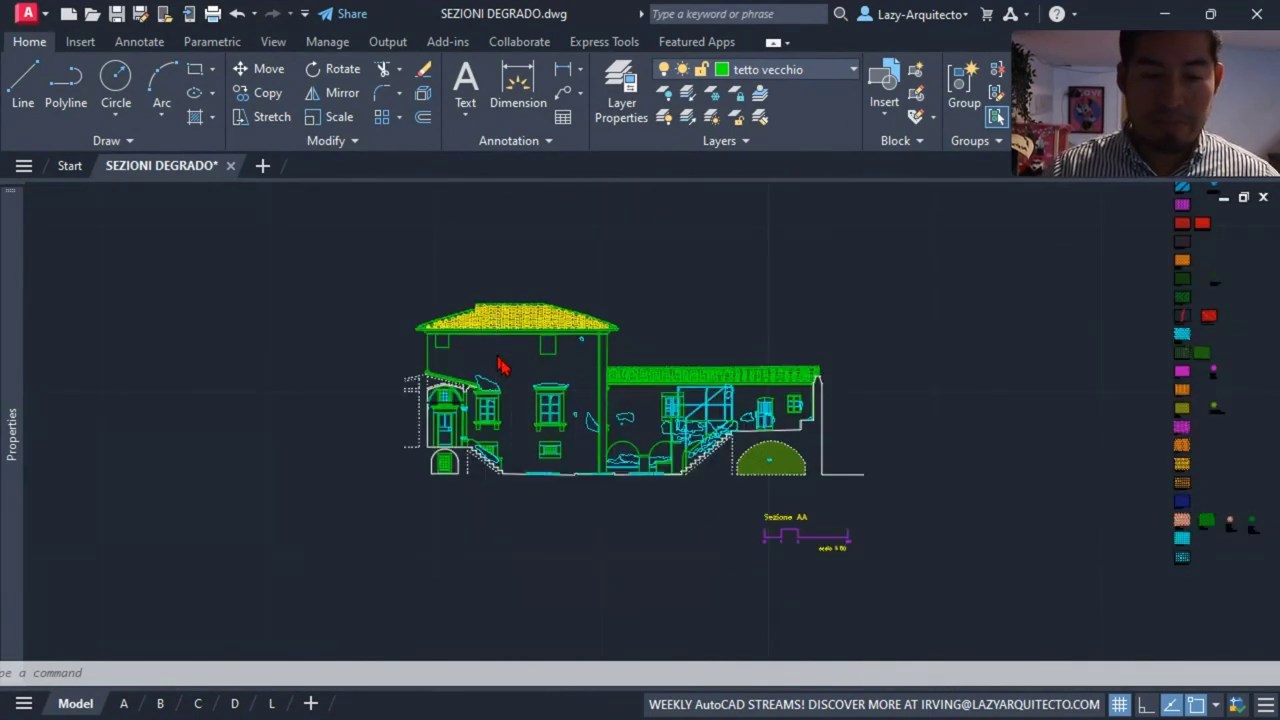
key(Return)
click(193, 107)
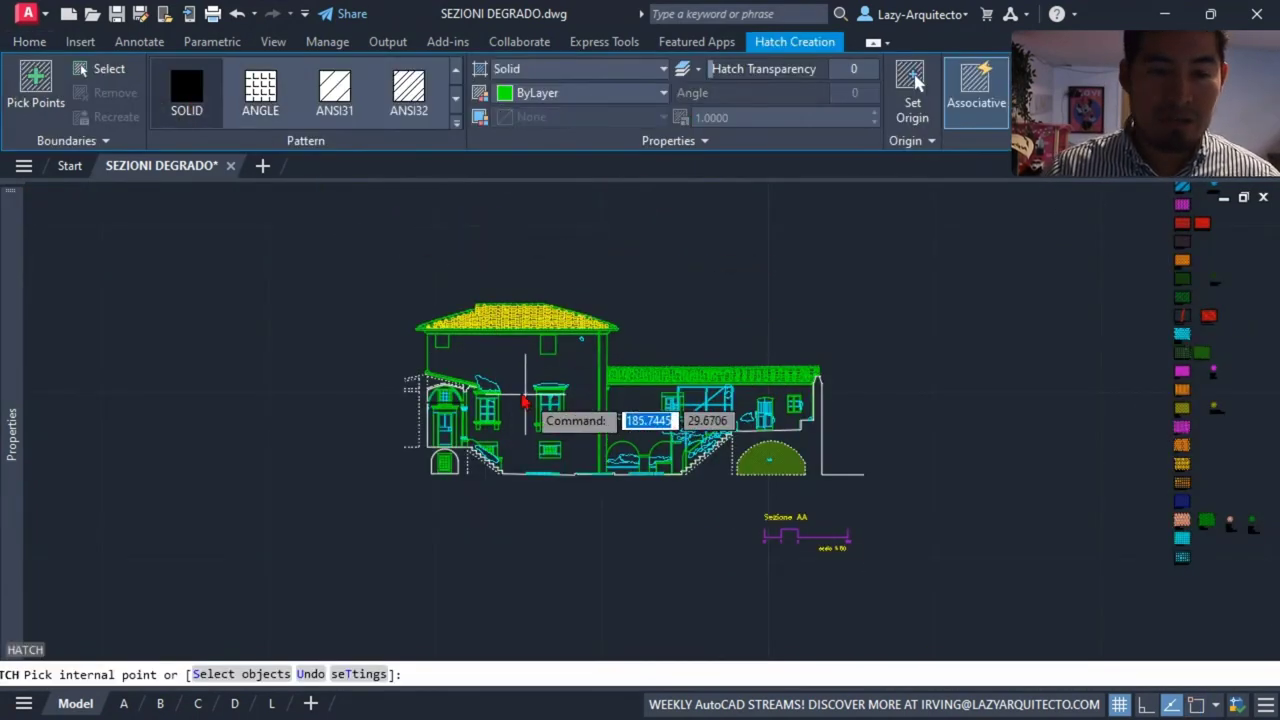
click(516, 358)
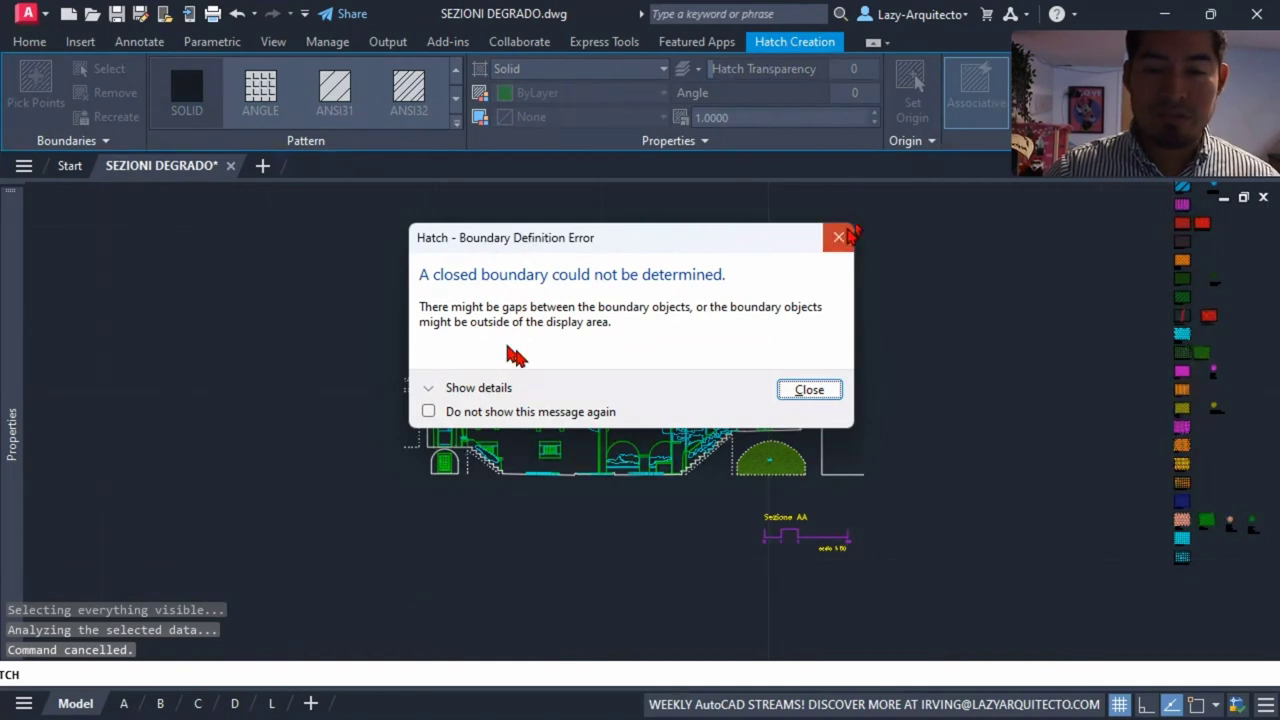
click(845, 238)
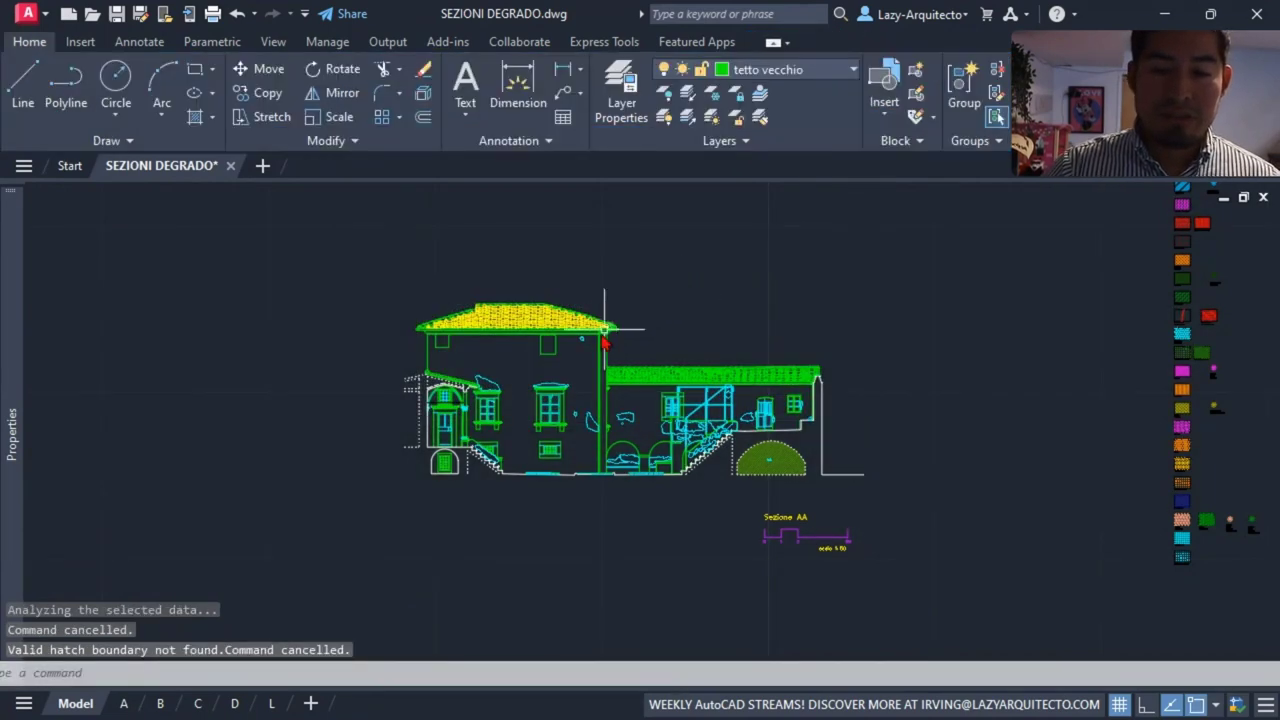
Recentre the building view and launch the PURGE command.
scroll(566, 360, up, 3)
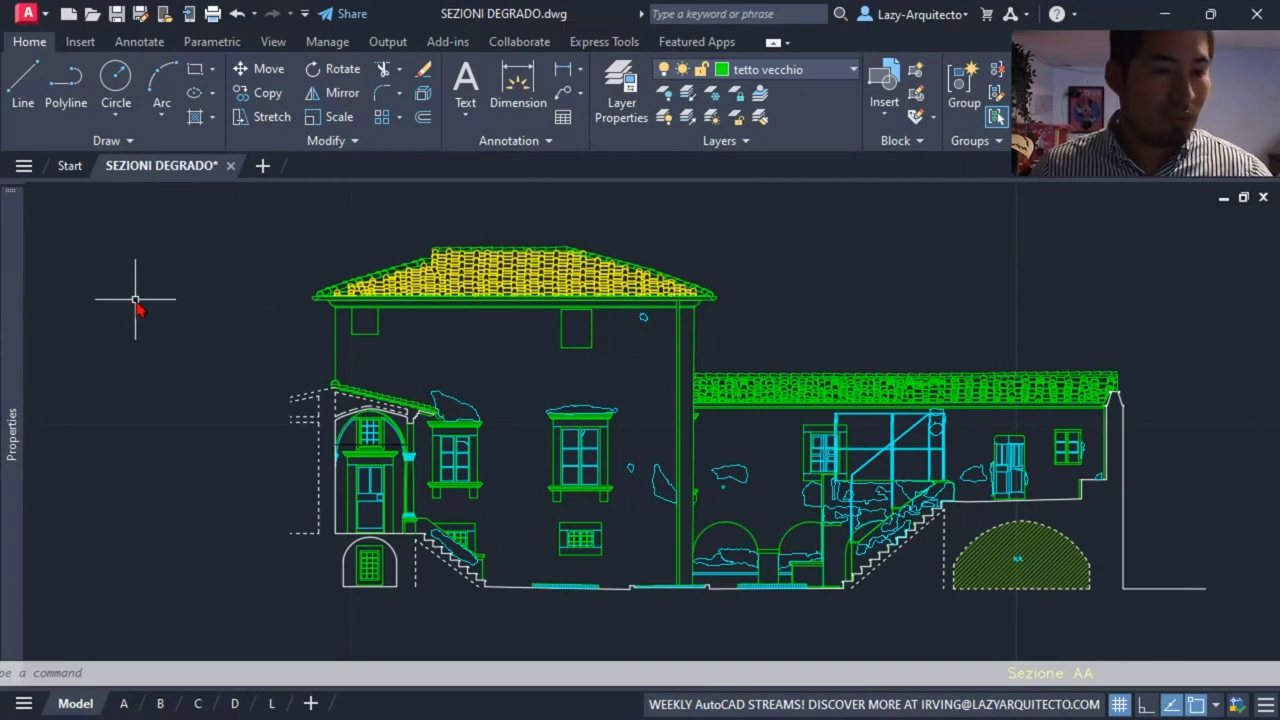
middle_drag(492, 395, 472, 390)
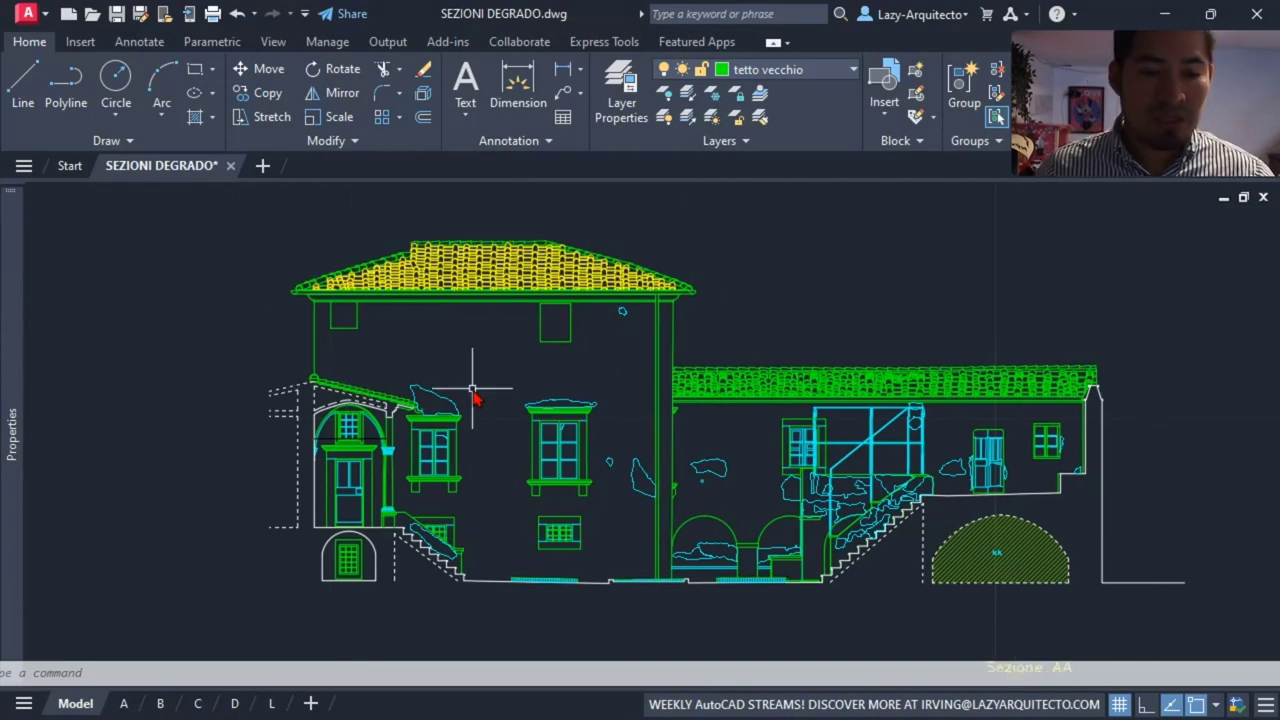
text(PURGE)
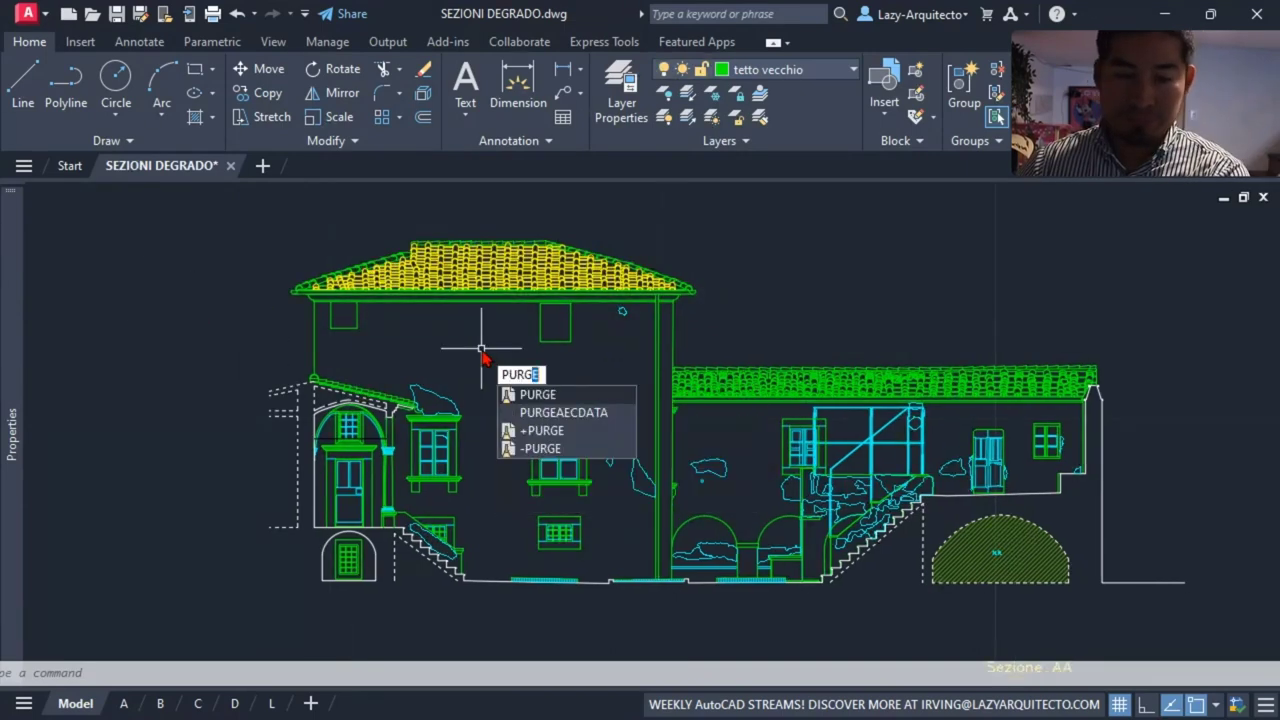
key(Return)
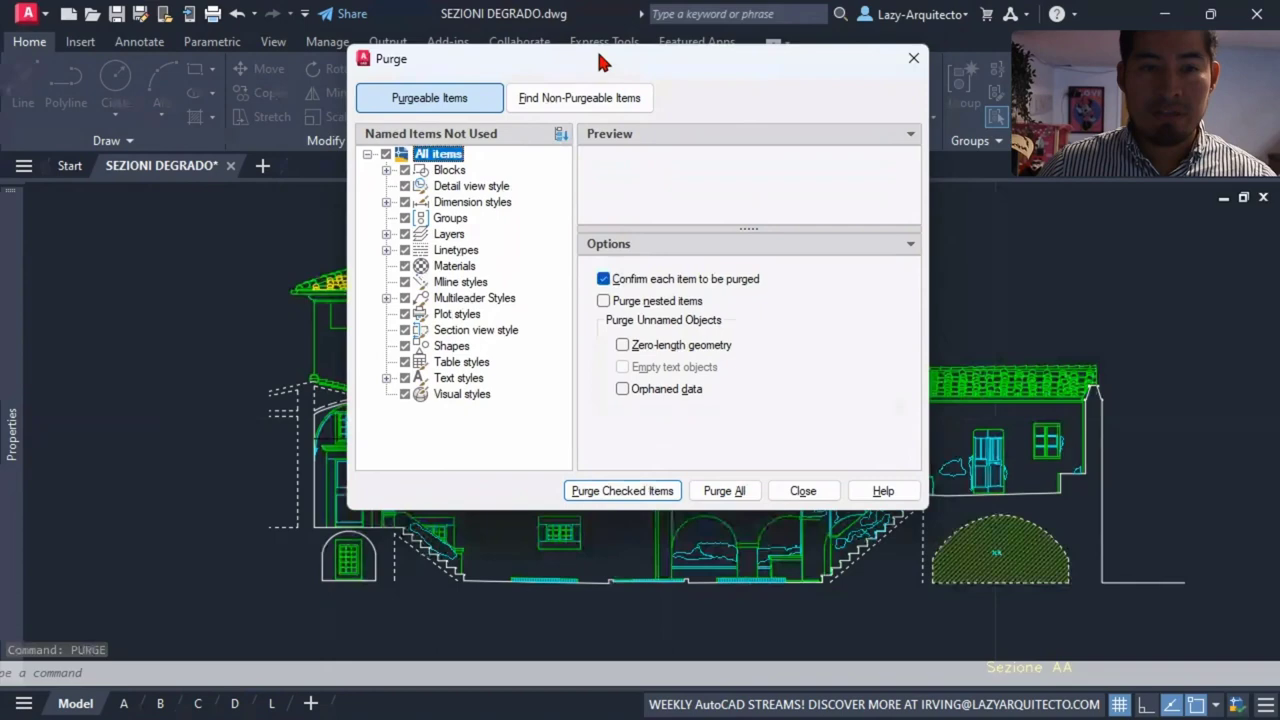
Purge all unused items, confirming every checked item, and close the Purge dialog.
drag(598, 62, 577, 135)
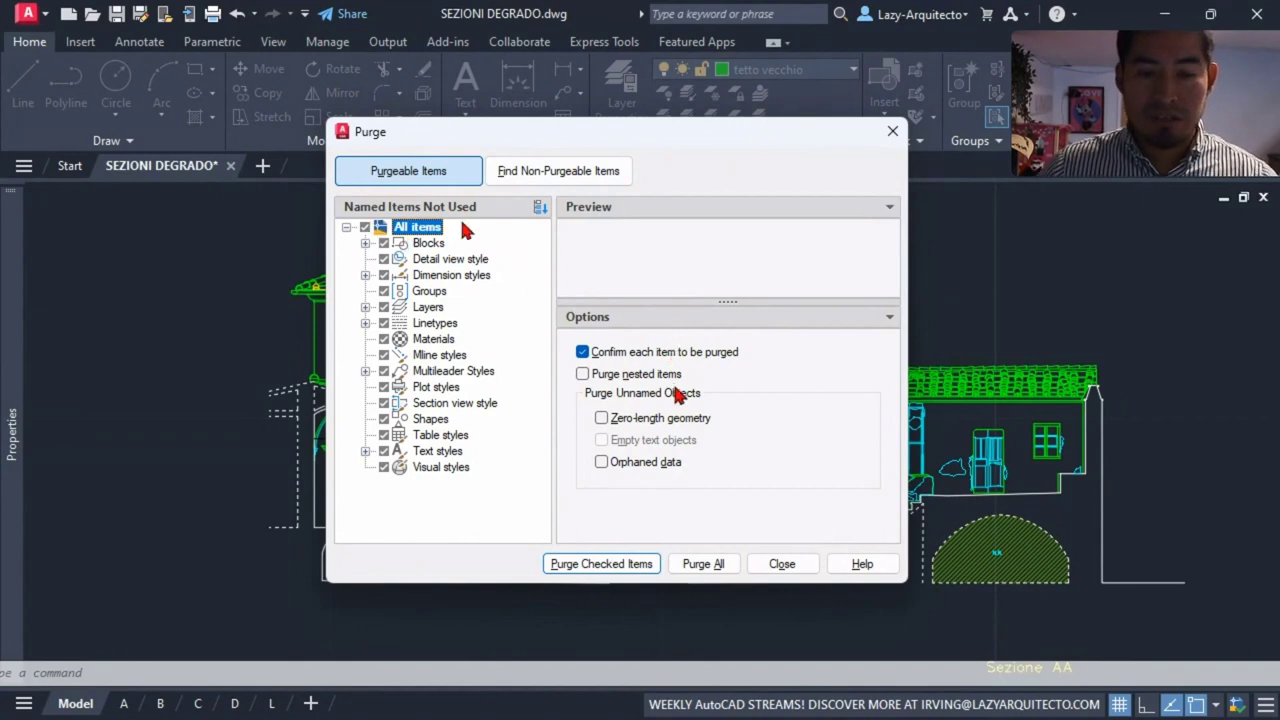
click(706, 565)
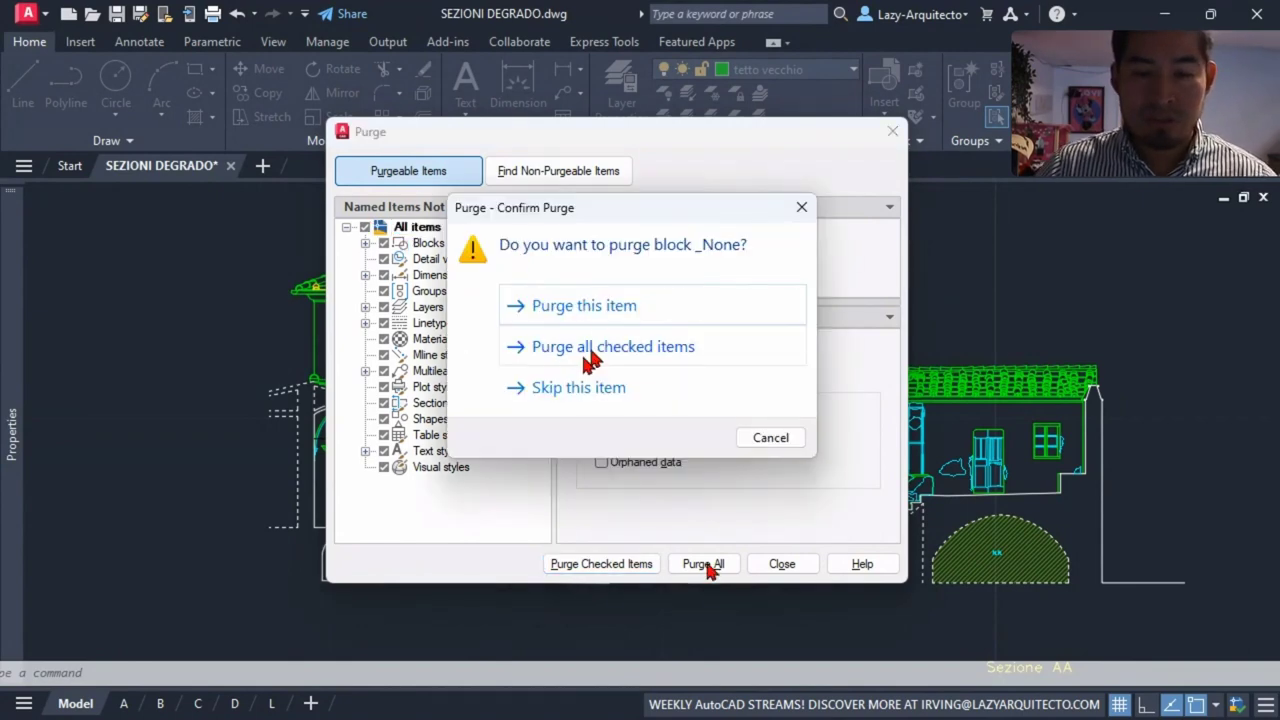
click(614, 348)
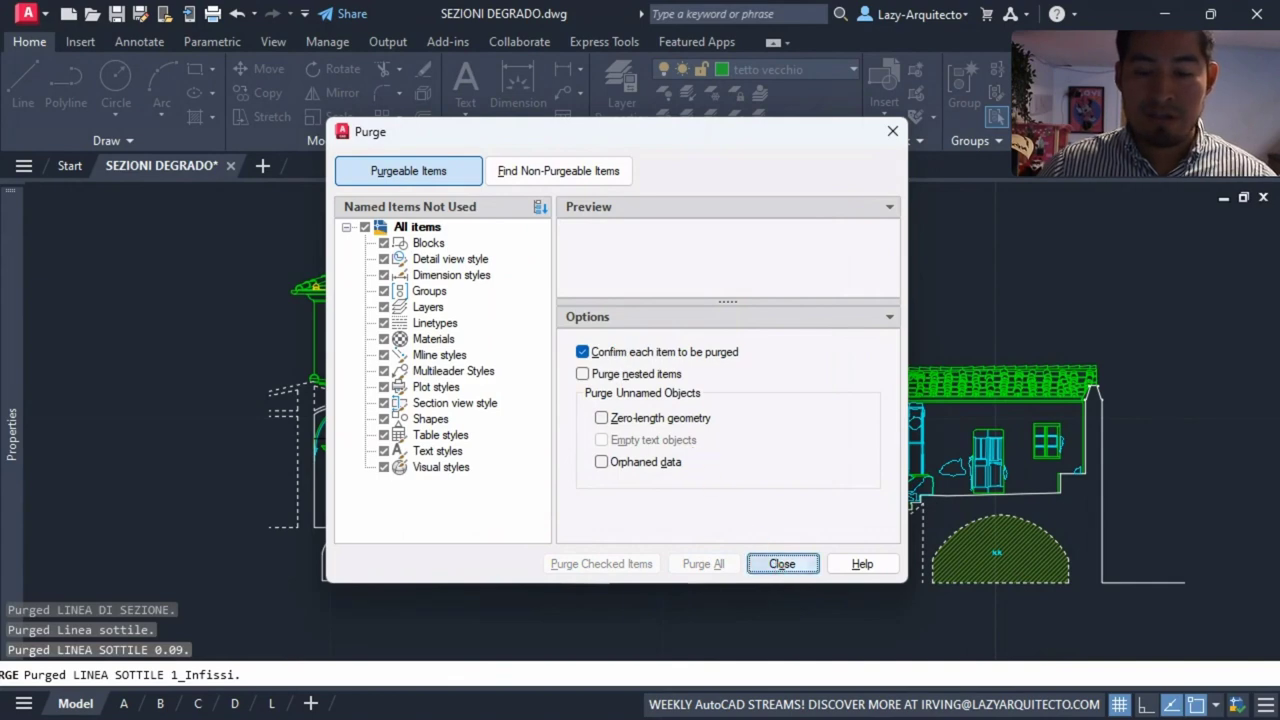
click(782, 563)
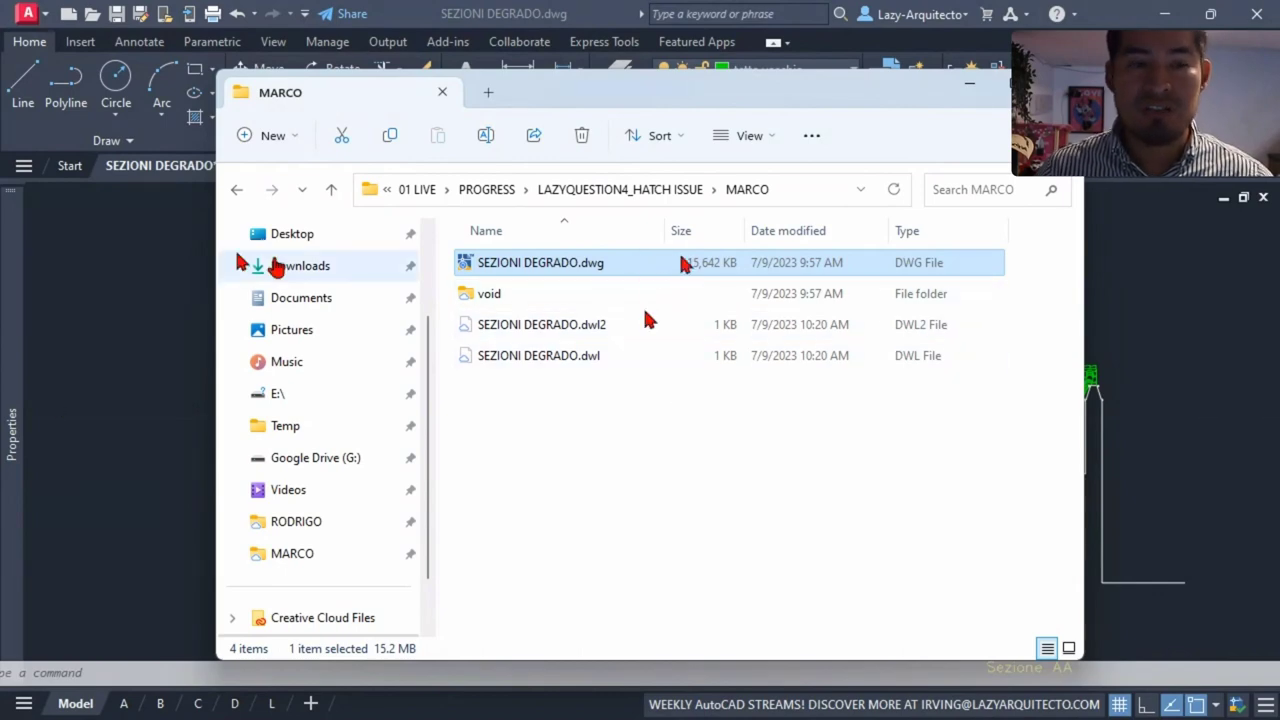
Save the purged drawing and compare its 8,197 KB size with the 15,642 KB .bak backup.
click(180, 244)
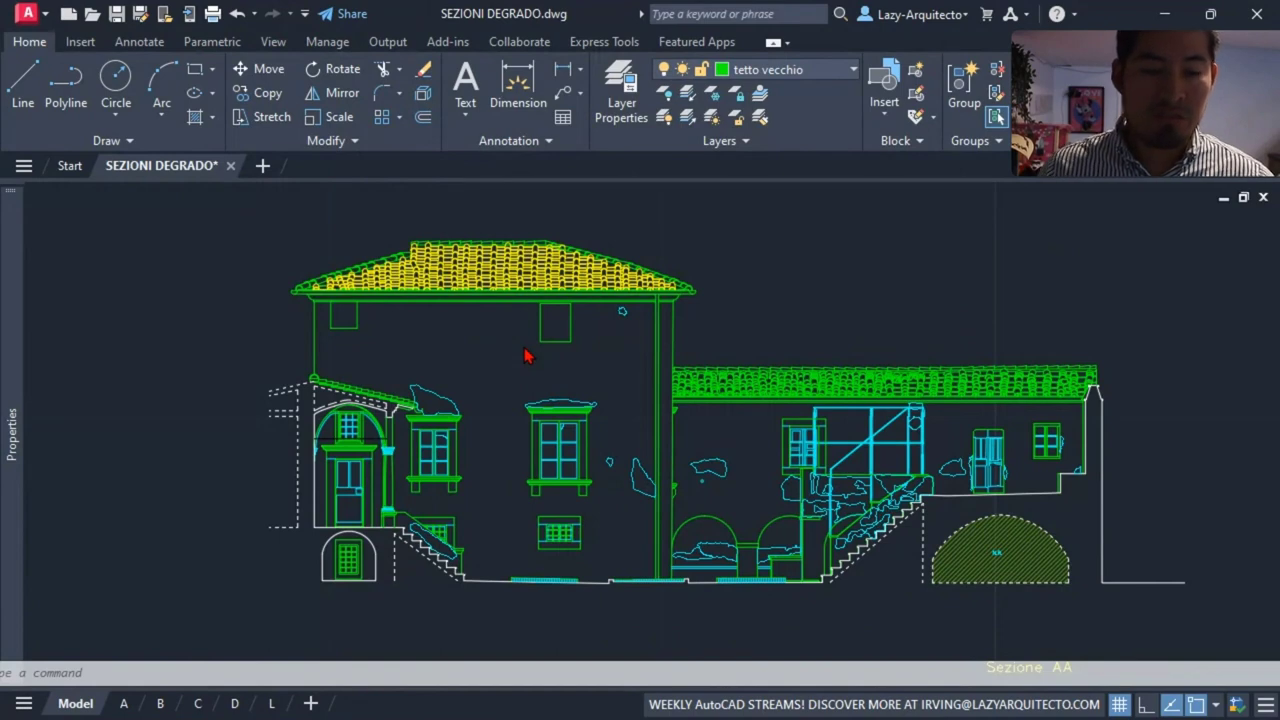
key(ctrl+s)
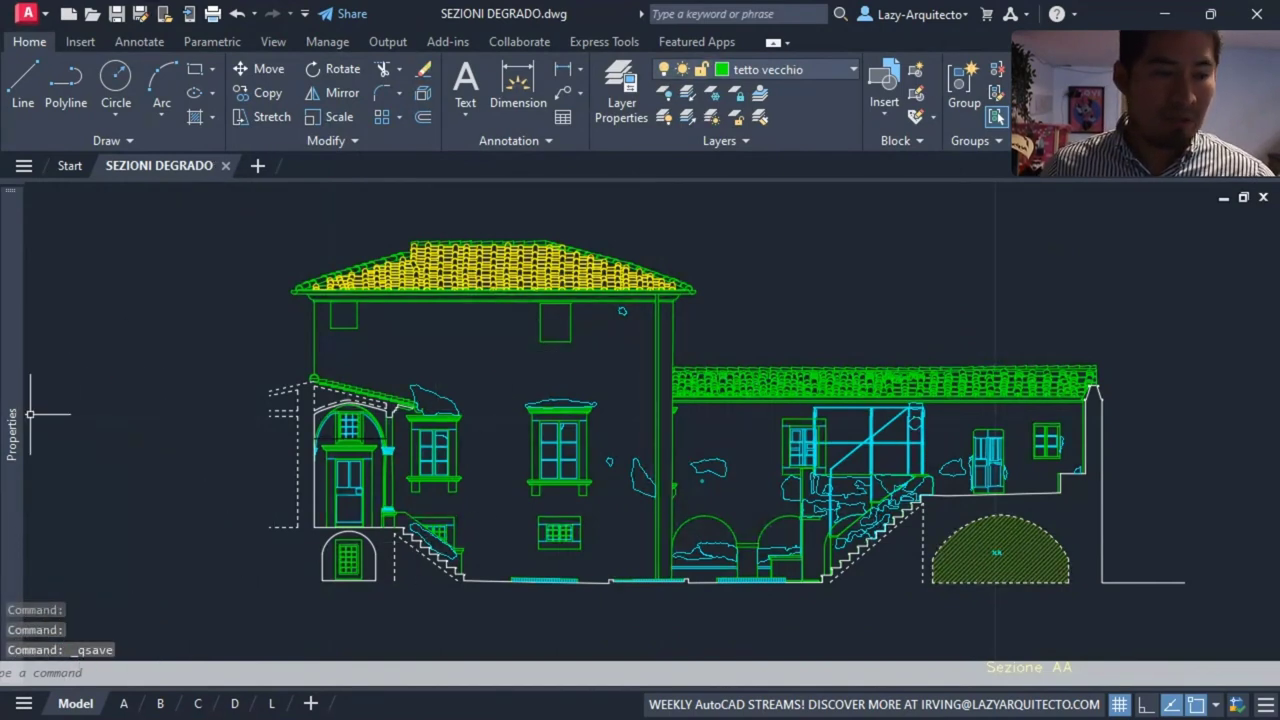
key(alt+Tab)
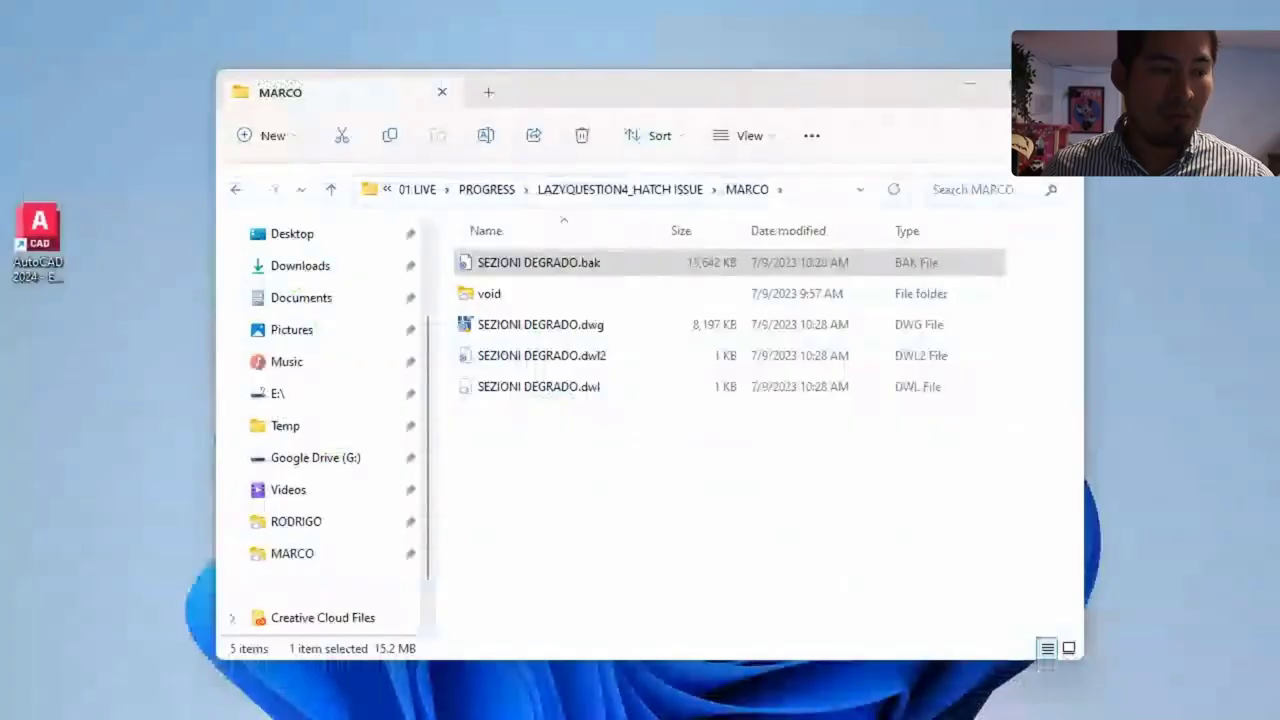
click(620, 326)
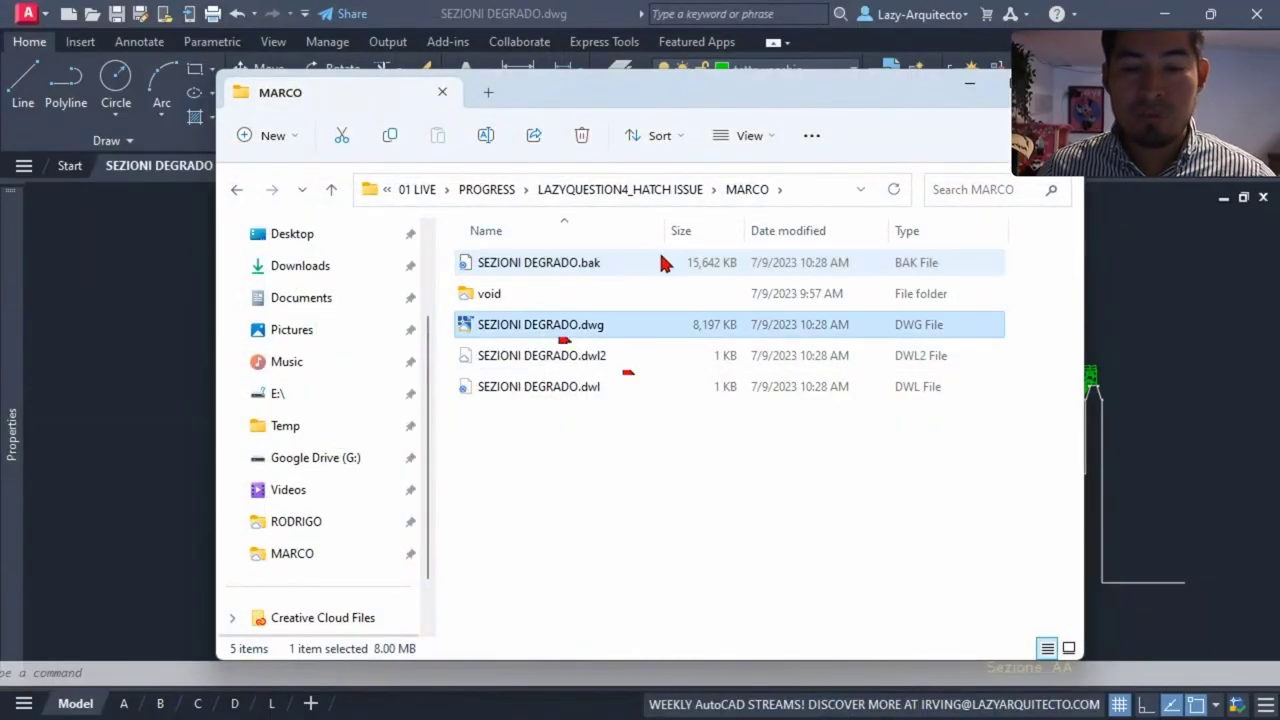
click(660, 262)
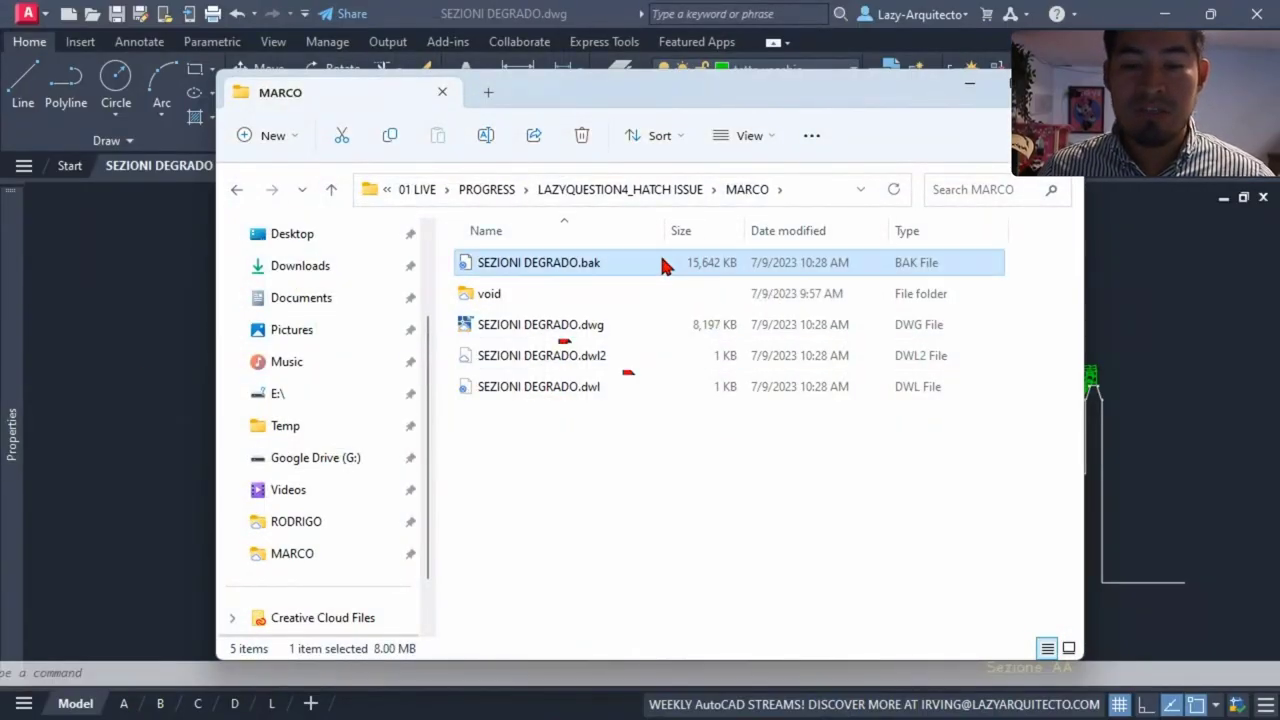
click(645, 326)
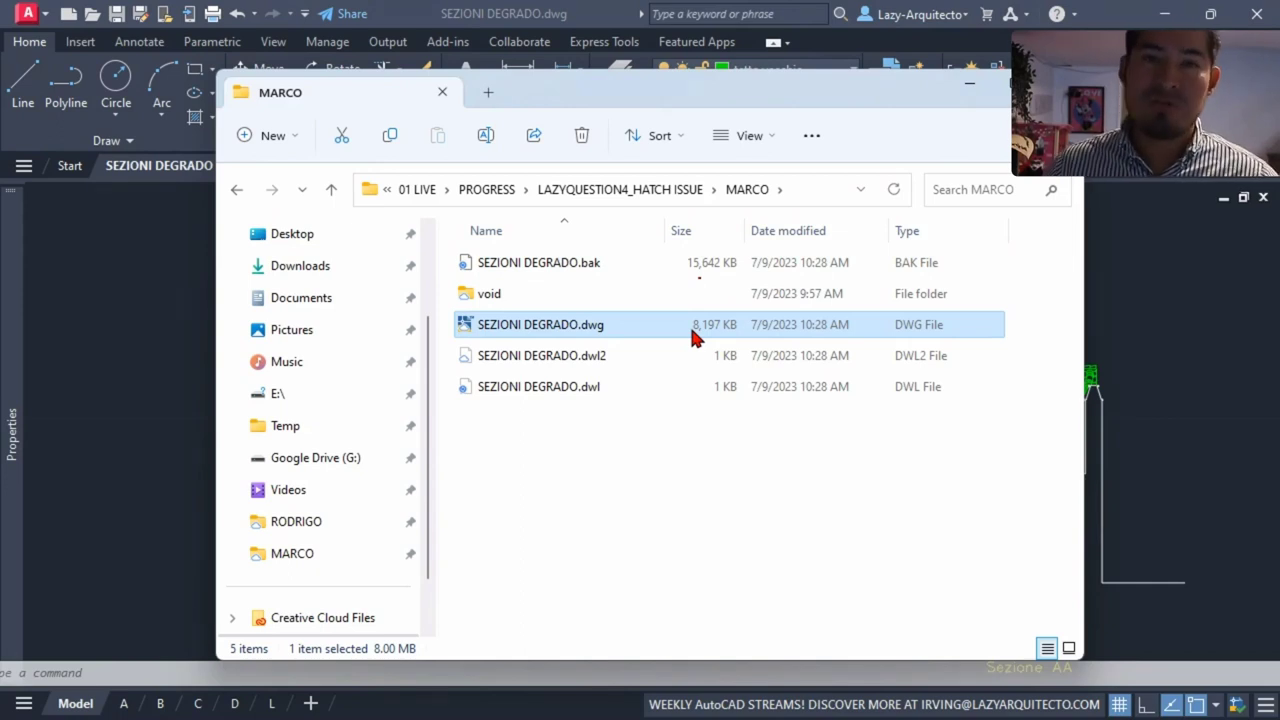
Back in the drawing, start a hatch inside the building wall, then cancel it.
click(1157, 337)
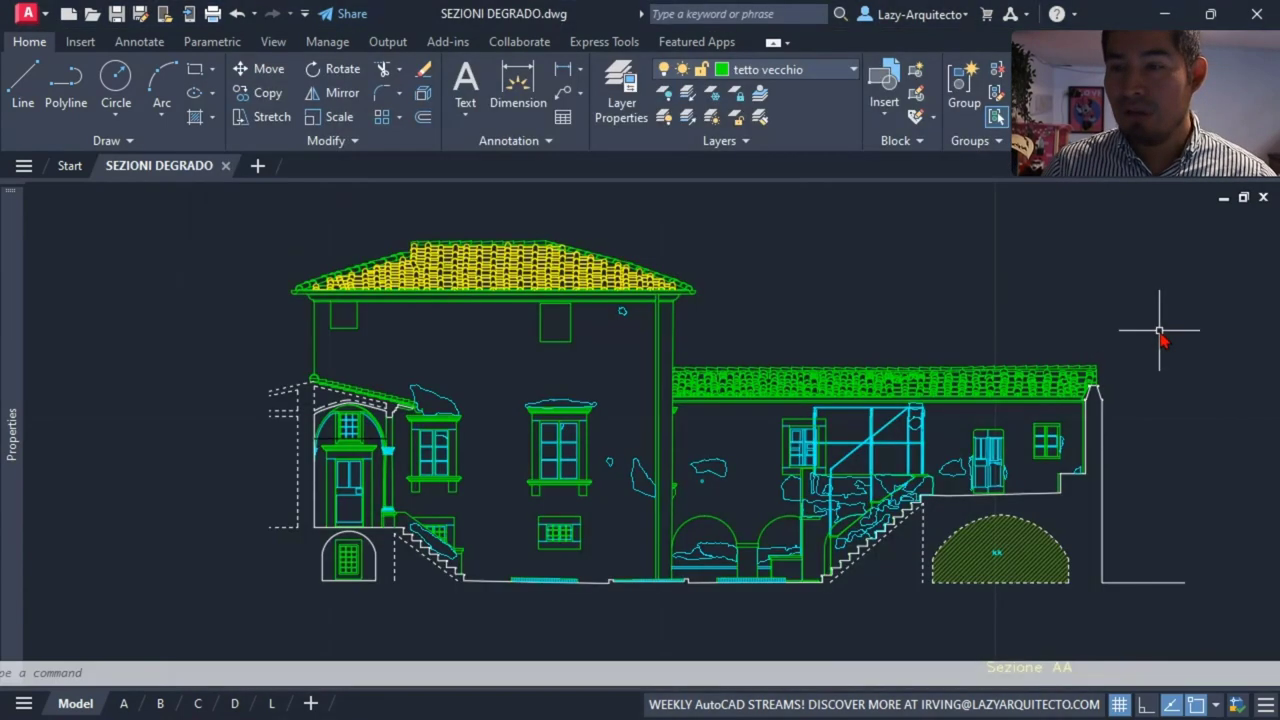
scroll(608, 286, down, 2)
text(H)
key(Escape)
text(H)
key(Return)
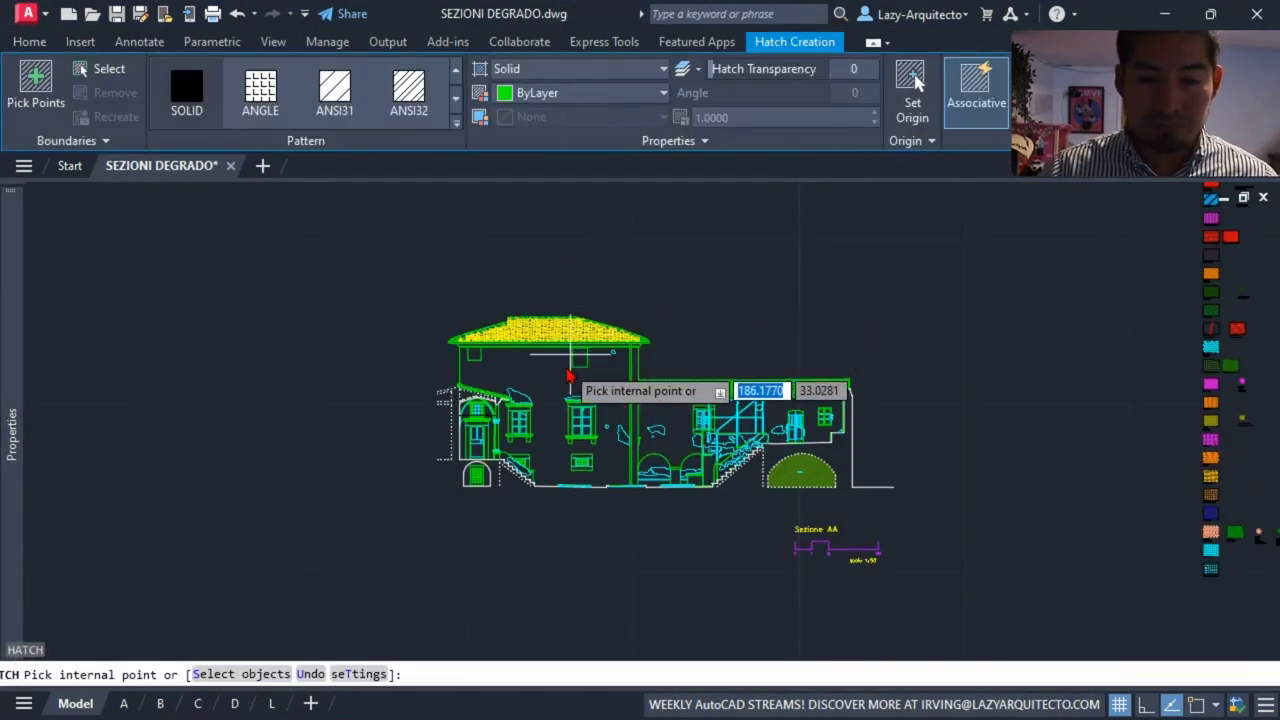
click(531, 437)
scroll(531, 437, up, 3)
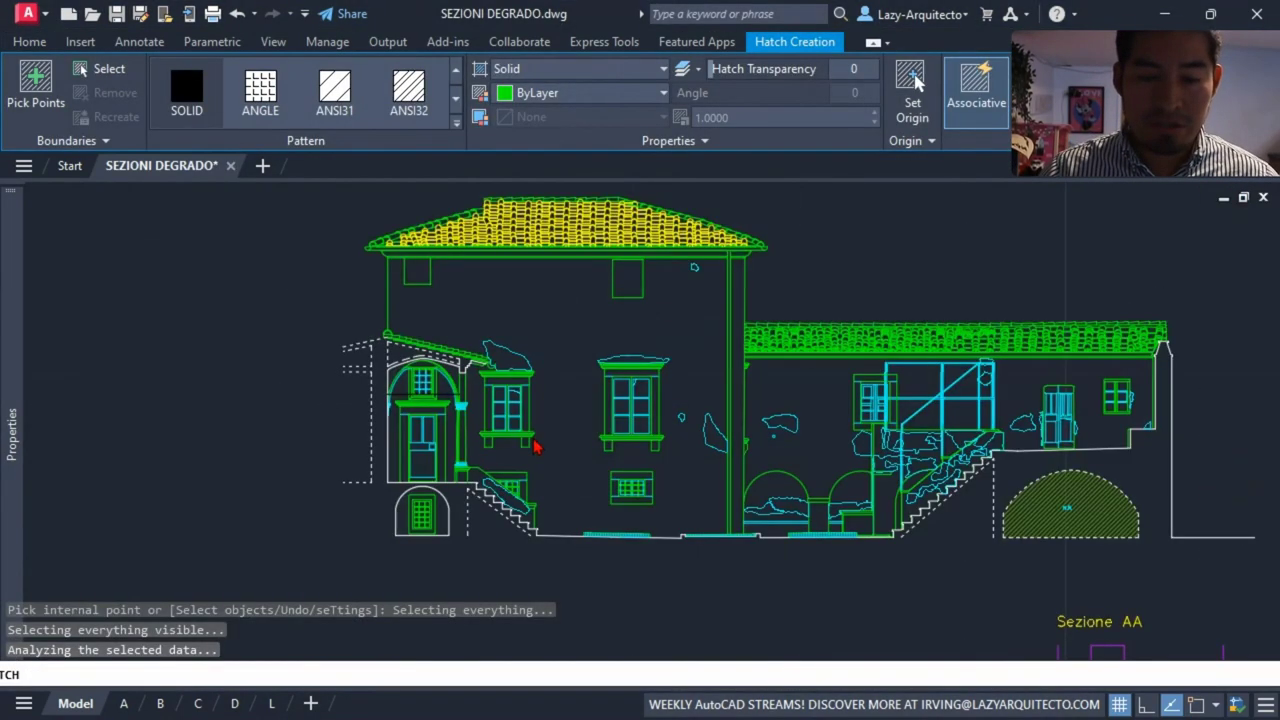
scroll(515, 410, down, 1)
key(Escape)
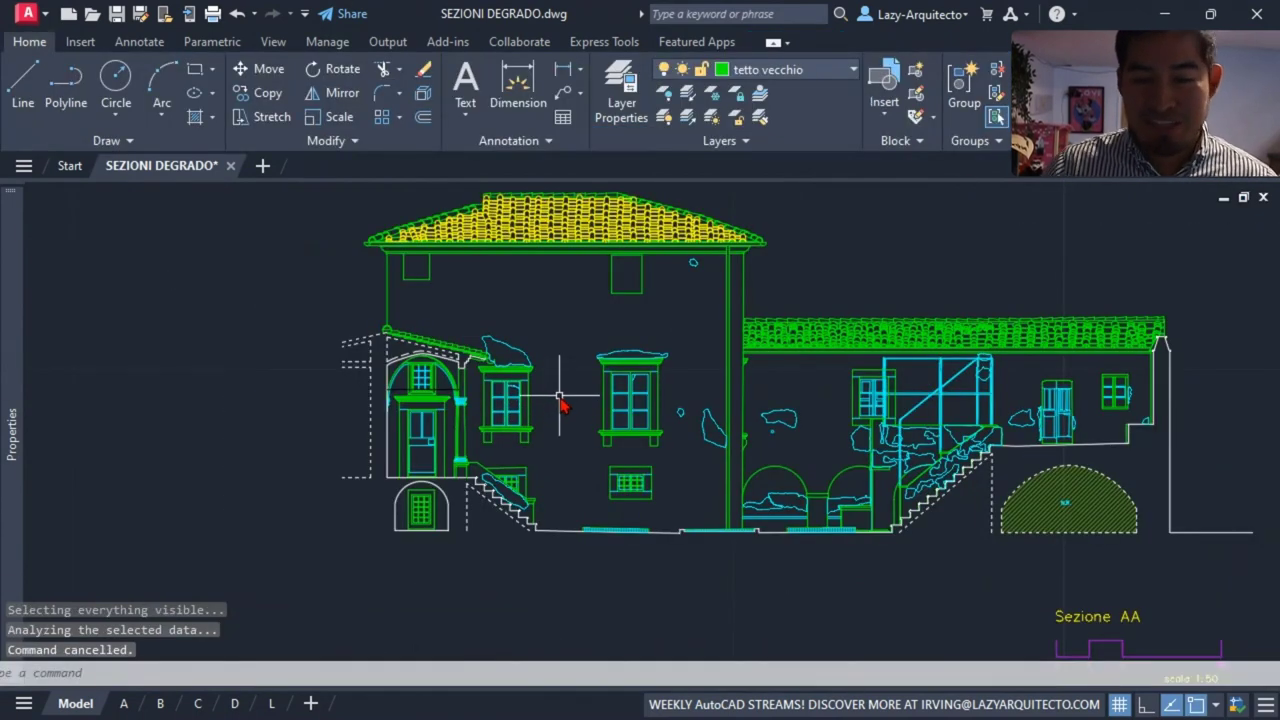
Zoom and pan to recentre the building section.
scroll(557, 388, down, 3)
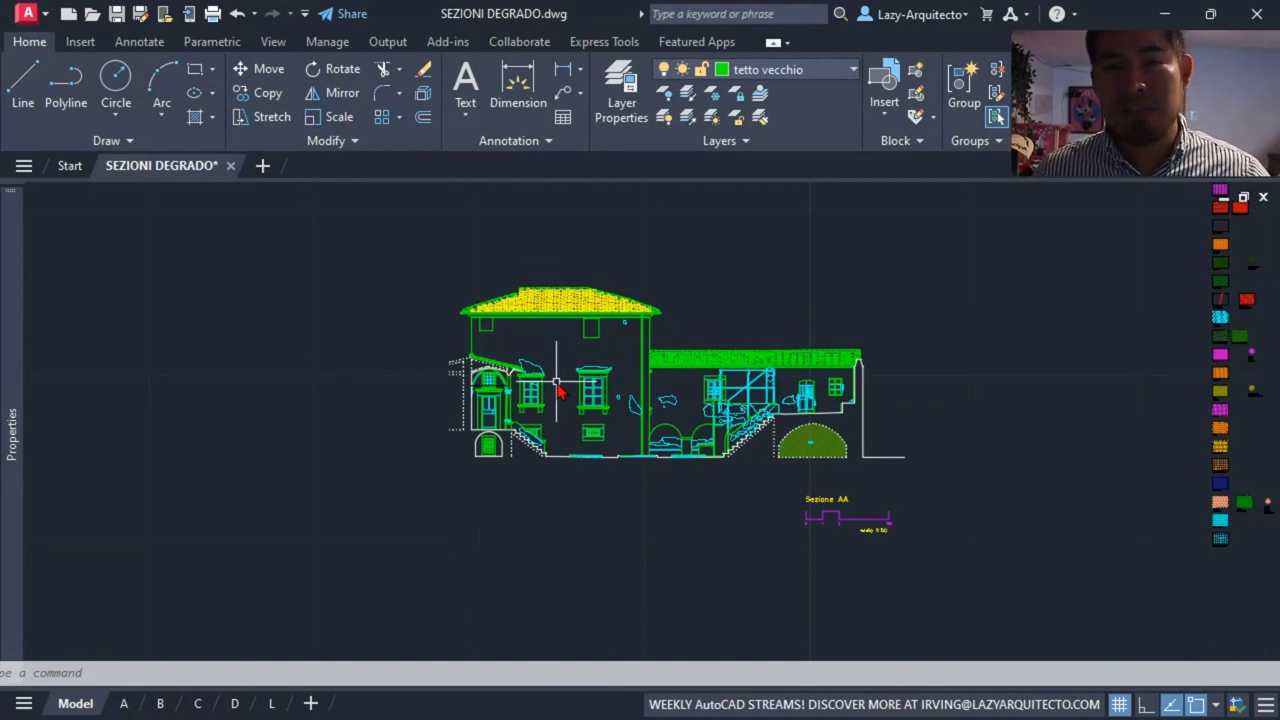
scroll(553, 345, up, 3)
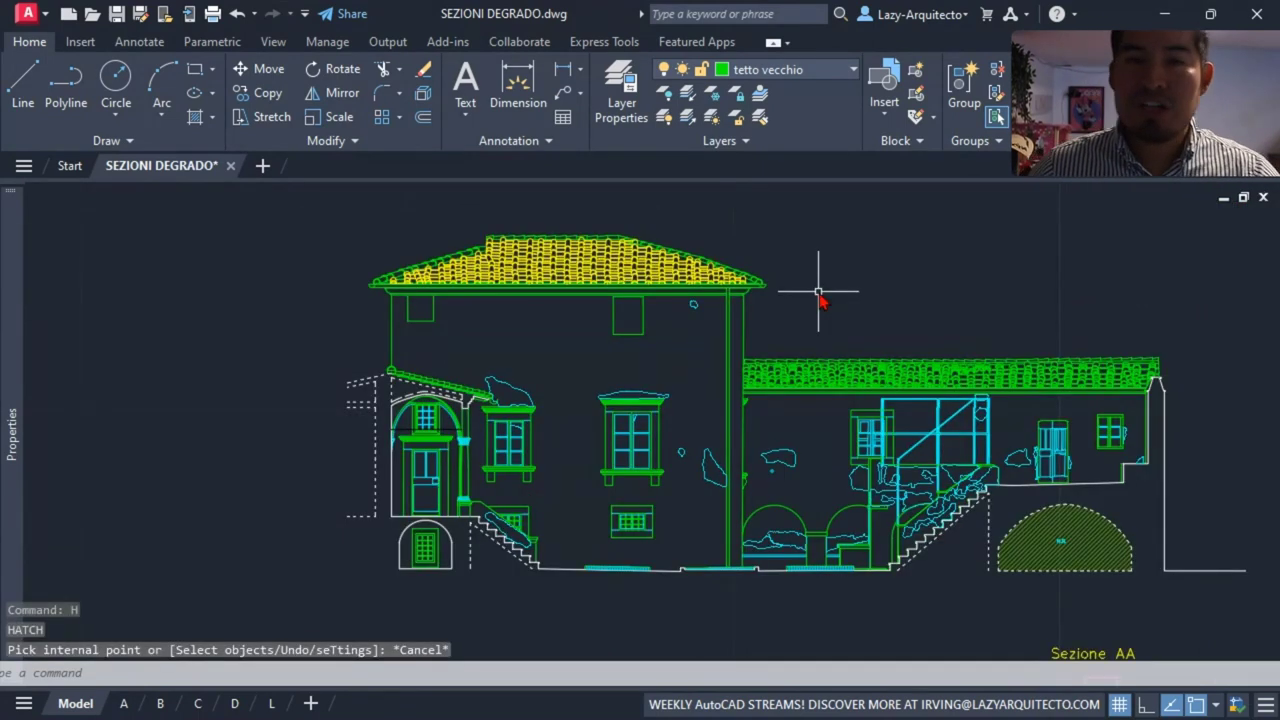
middle_drag(814, 295, 791, 314)
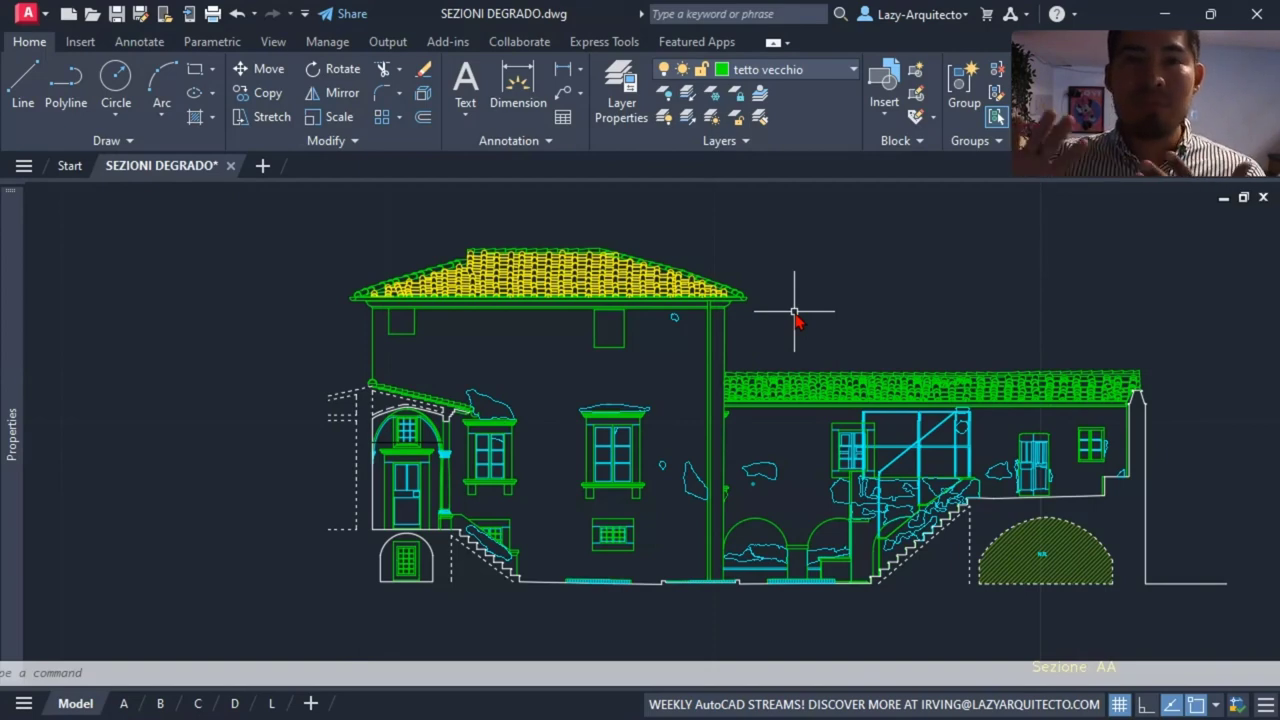
scroll(787, 314, down, 3)
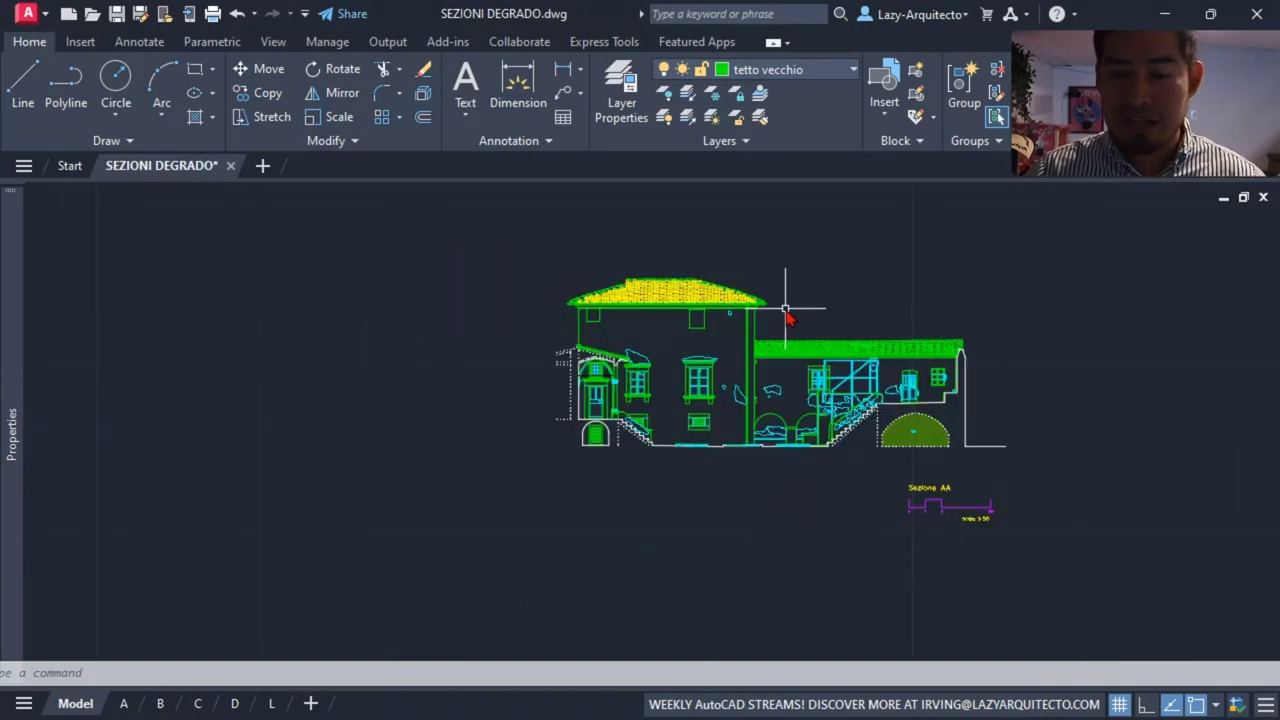
Flatten all 6686 selected objects to 2D, answering 'no' to removing hidden lines.
text(FLATTEN)
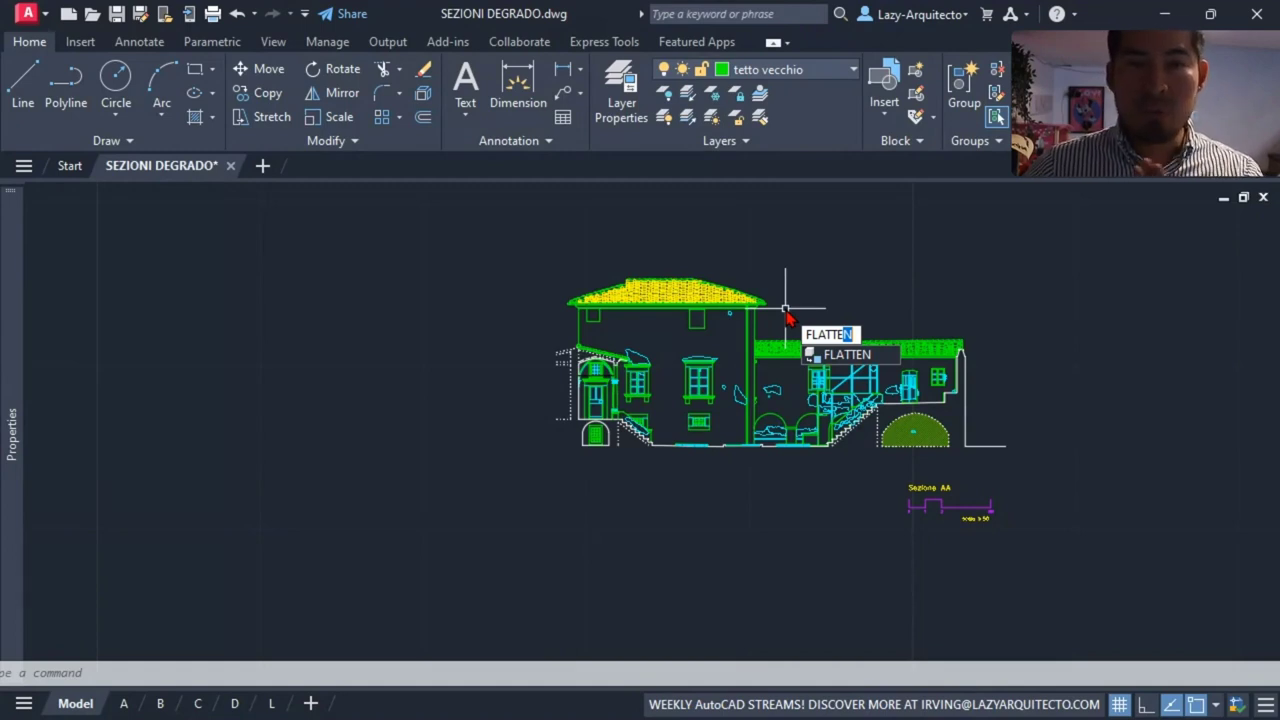
key(Return)
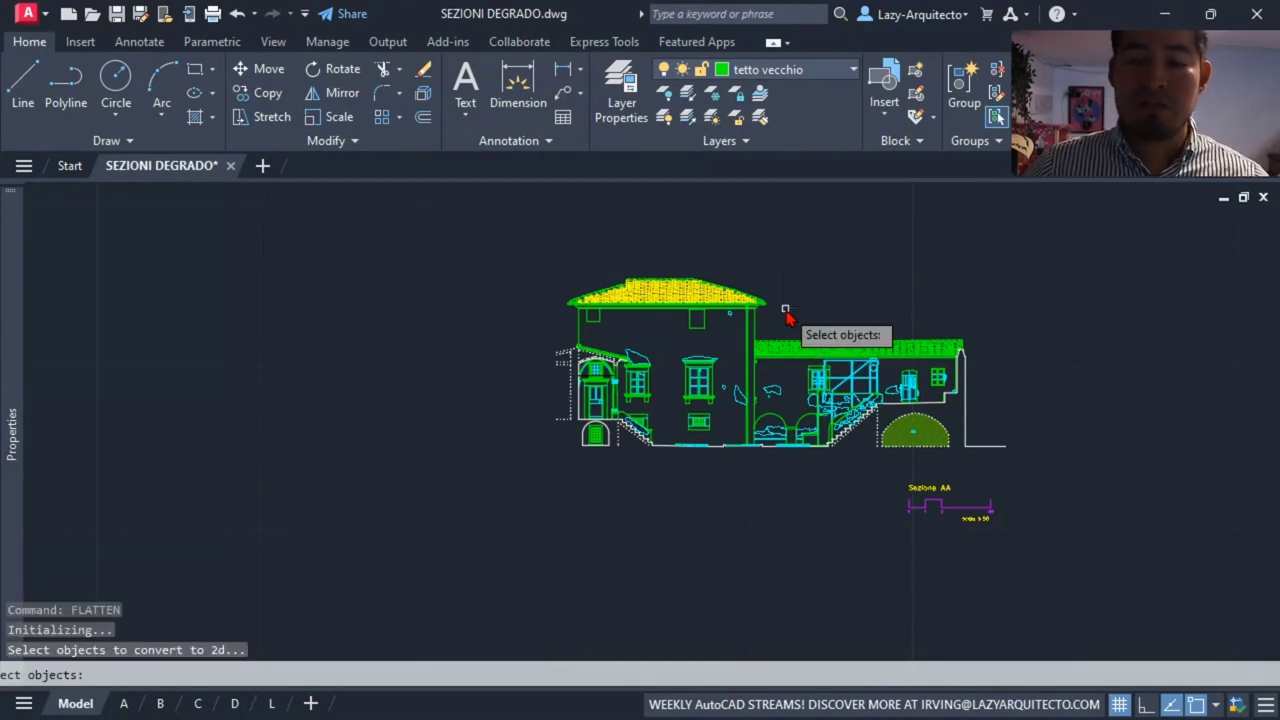
middle_drag(786, 300, 698, 318)
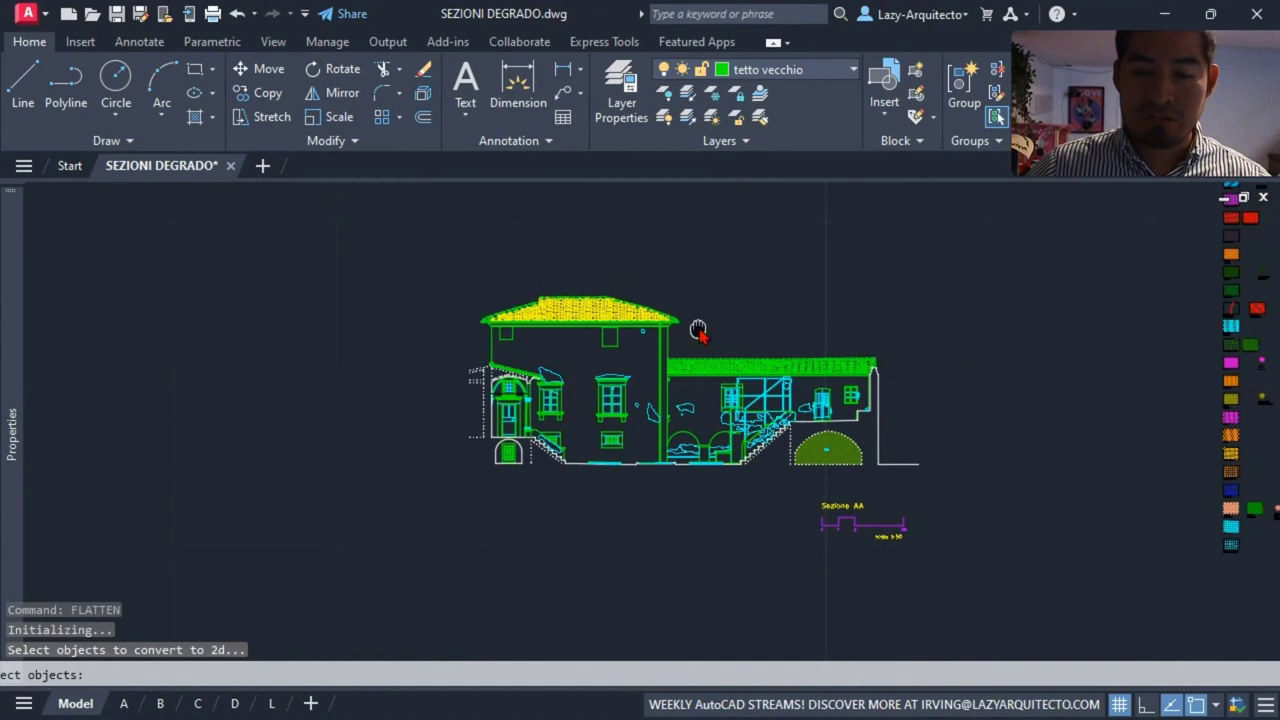
click(928, 482)
click(445, 266)
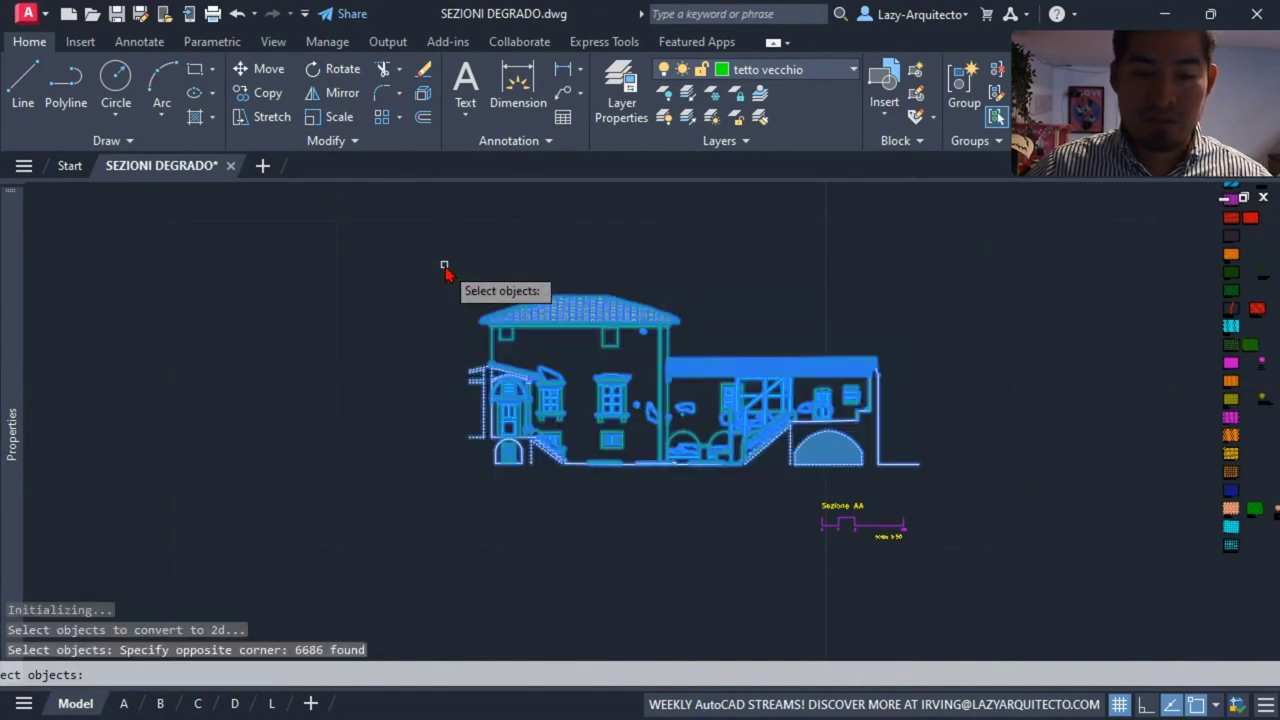
key(Return)
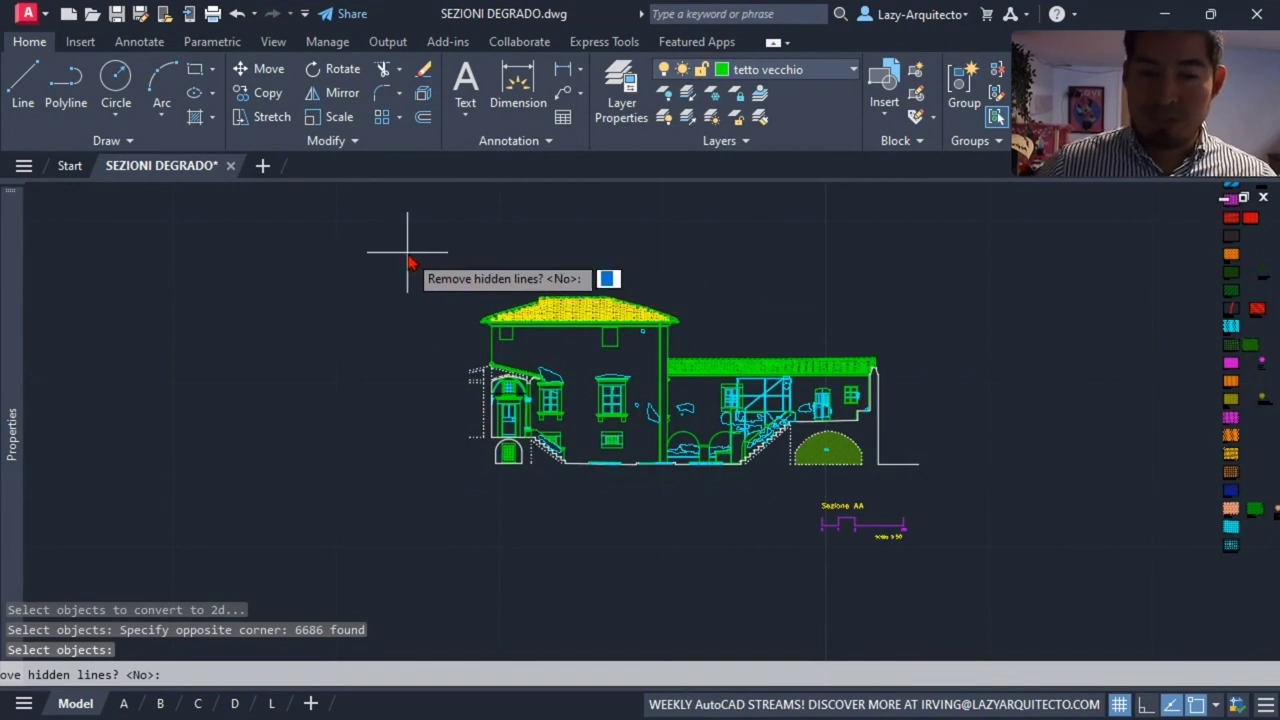
text(no)
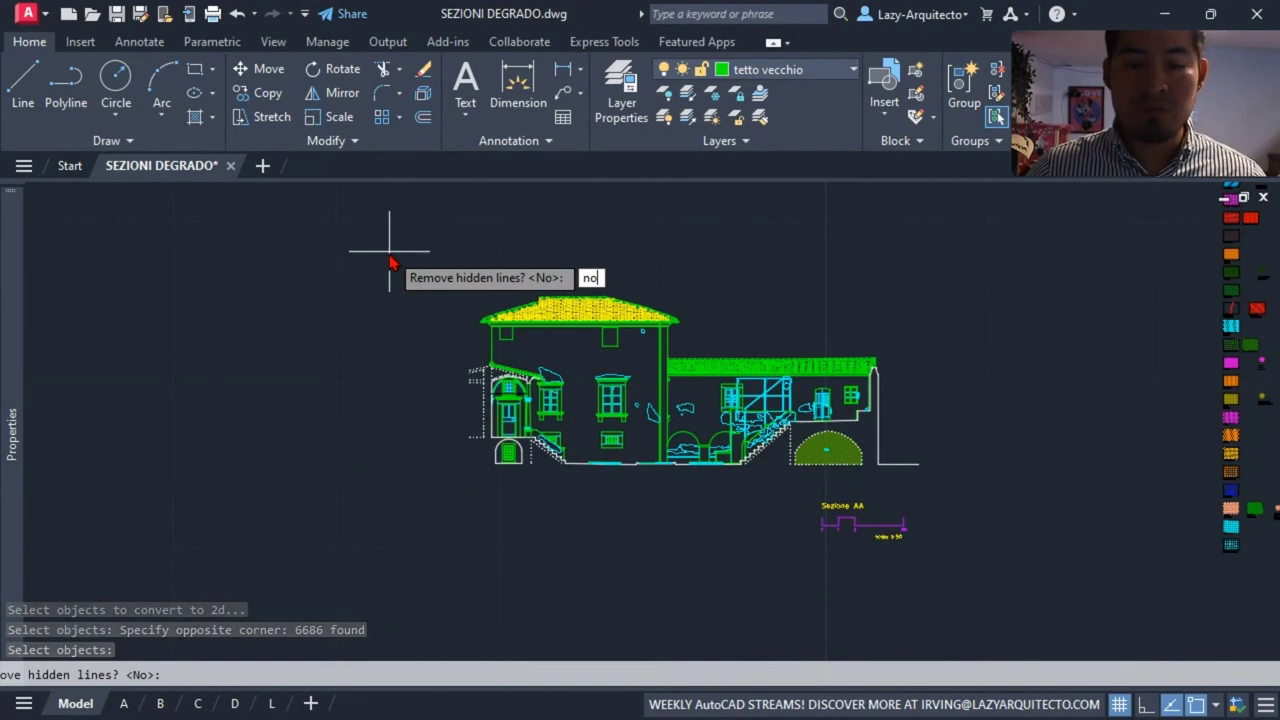
key(Return)
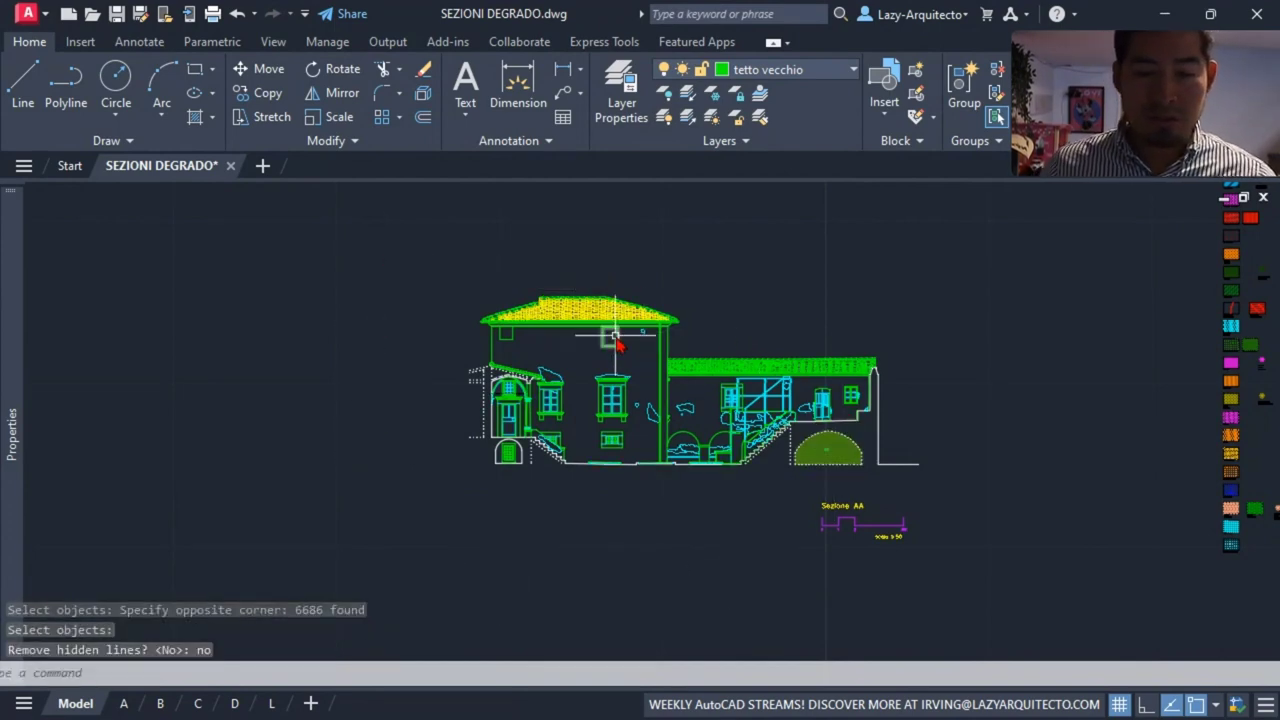
scroll(615, 343, up, 4)
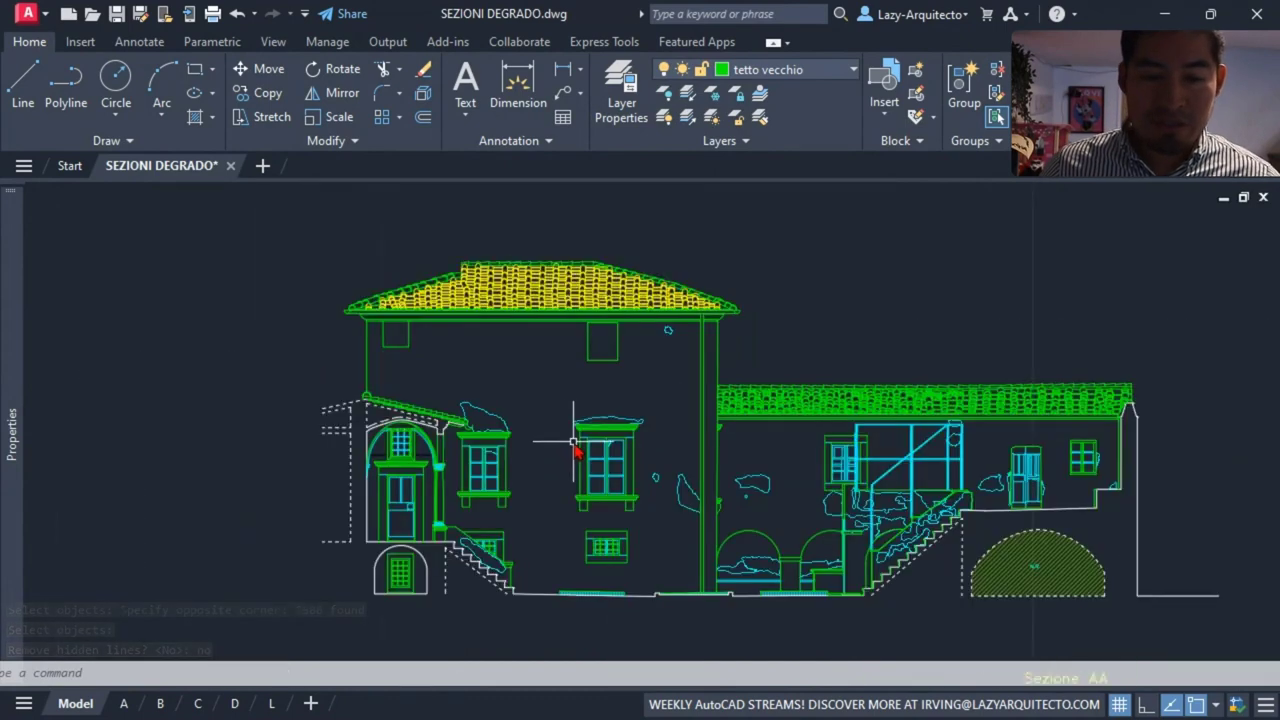
Window-zoom onto the tall left-hand building and pan up over its wall.
scroll(545, 425, down, 3)
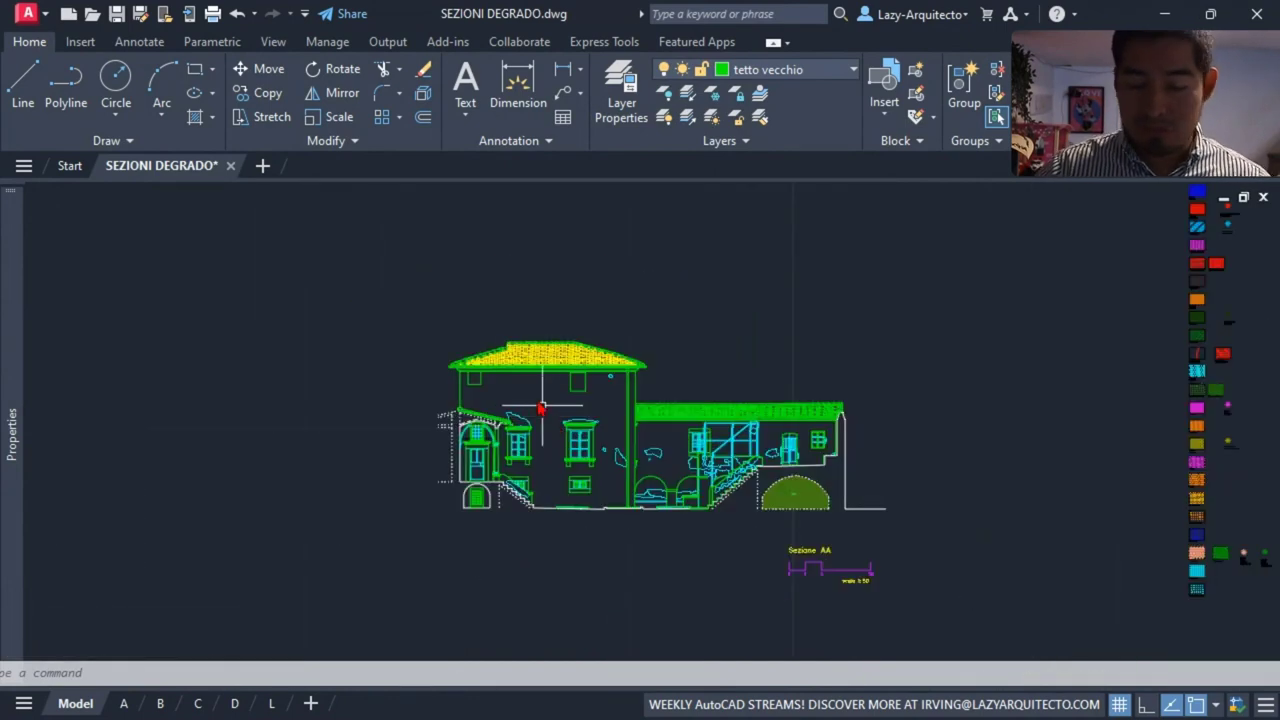
scroll(560, 422, up, 4)
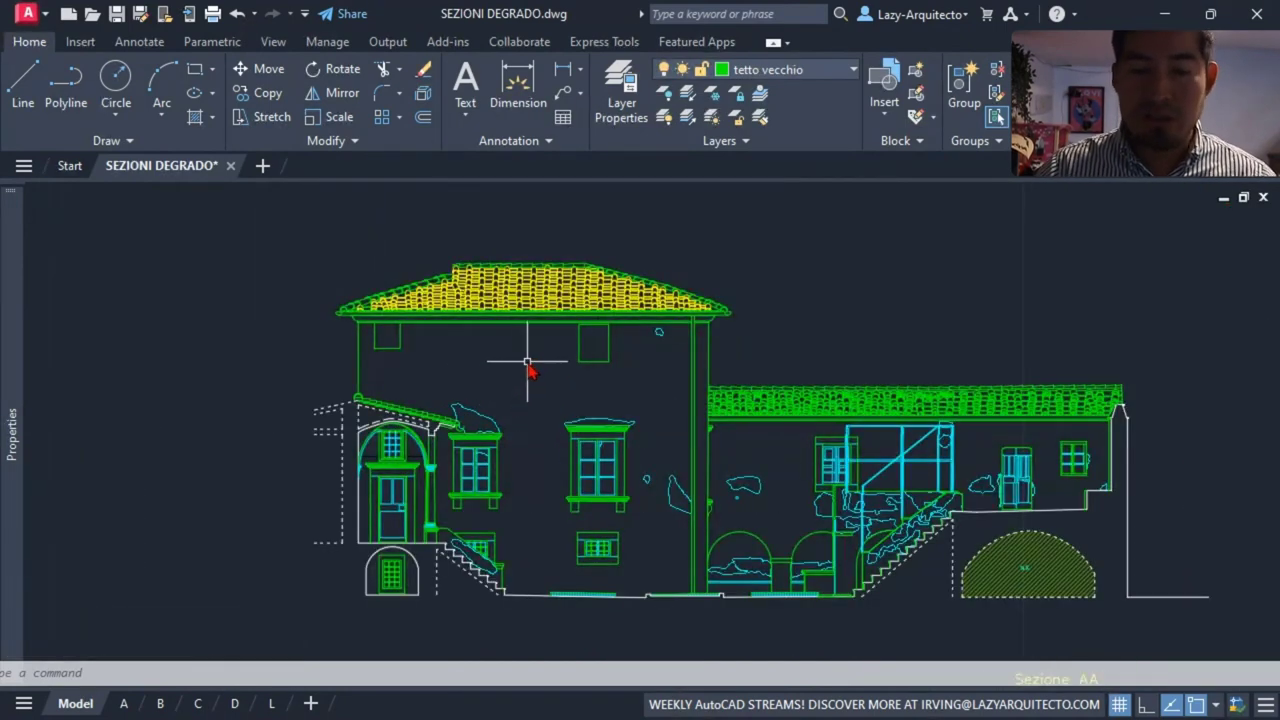
text(z)
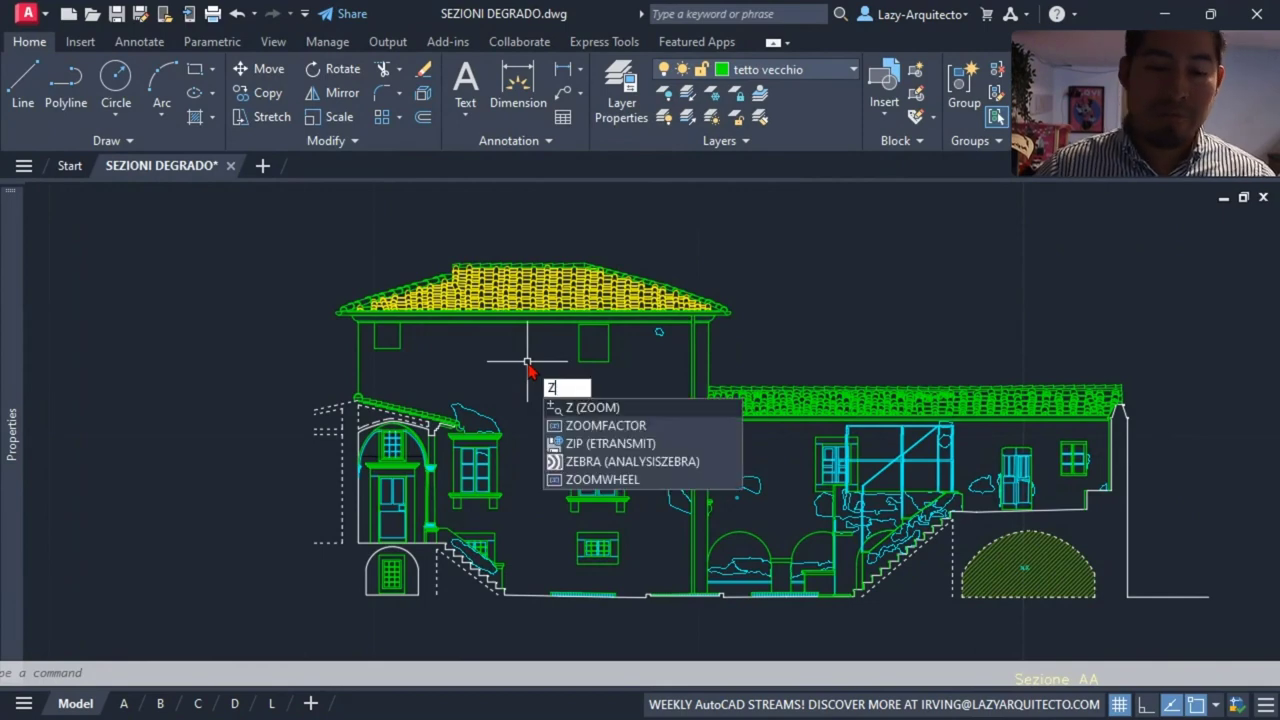
key(Return)
click(335, 303)
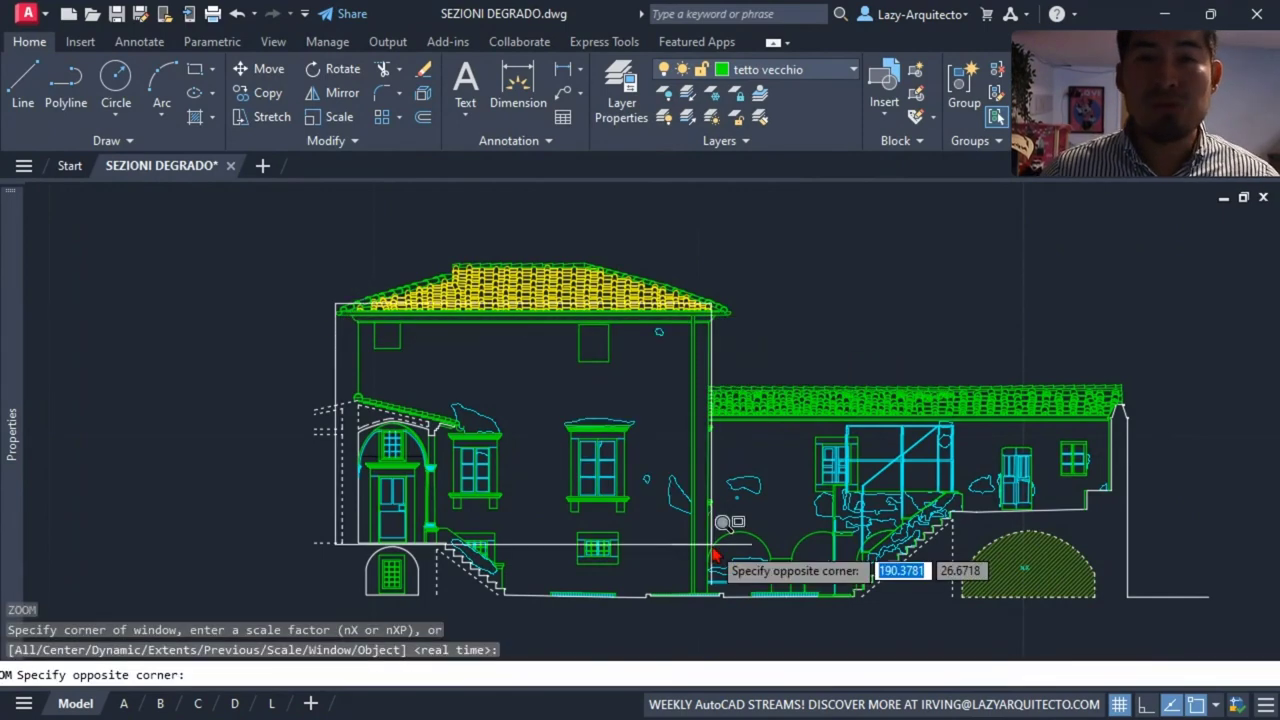
click(713, 612)
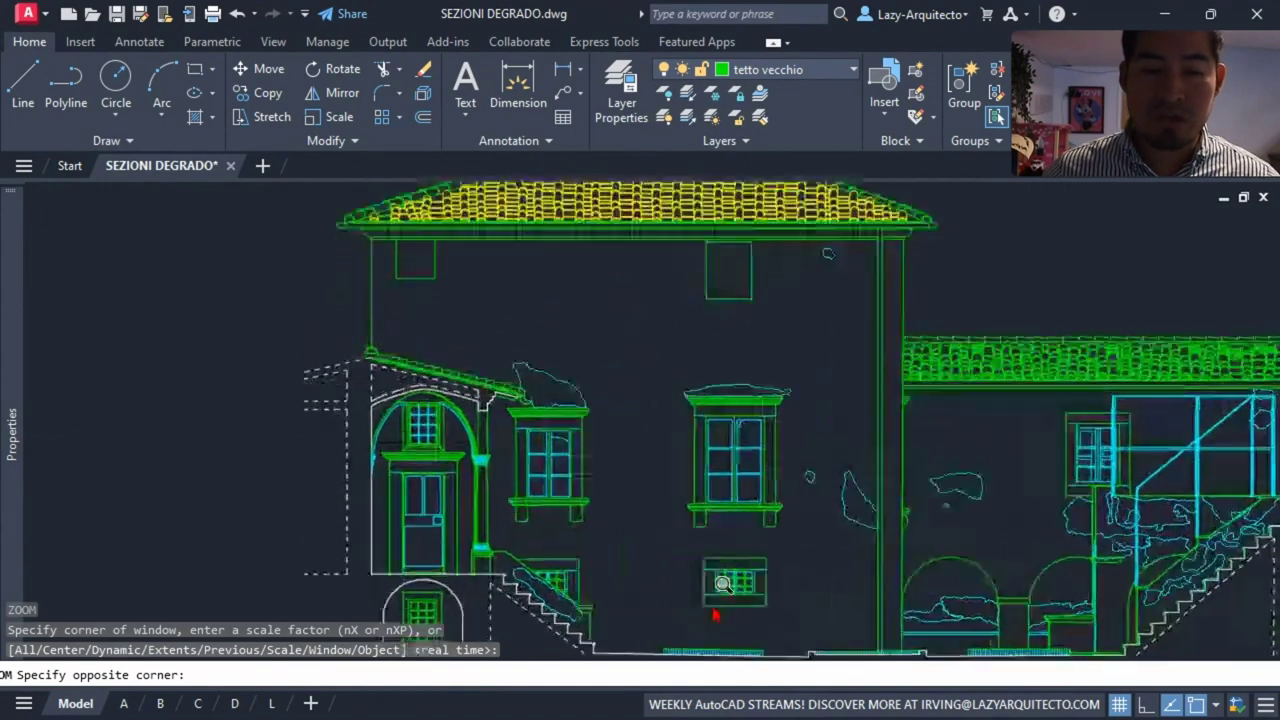
middle_drag(603, 355, 594, 337)
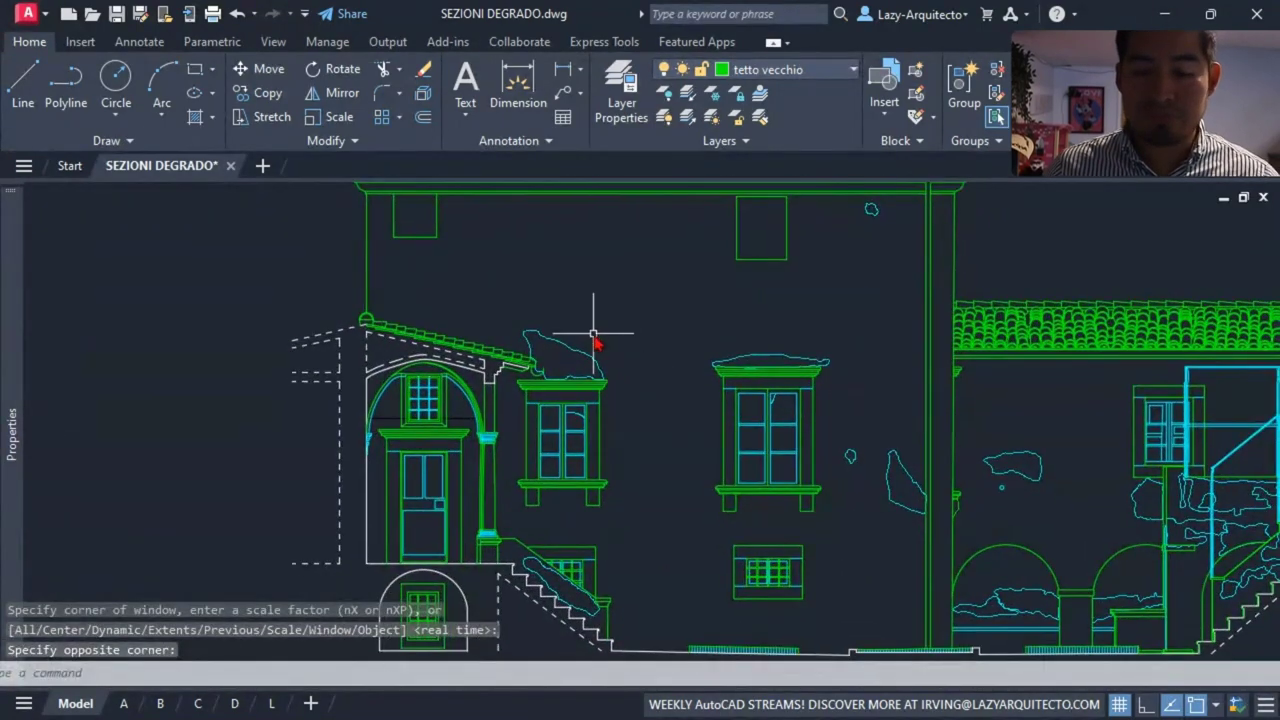
Hatch the main building wall with solid green fill, then recentre the whole section.
text(h)
key(Return)
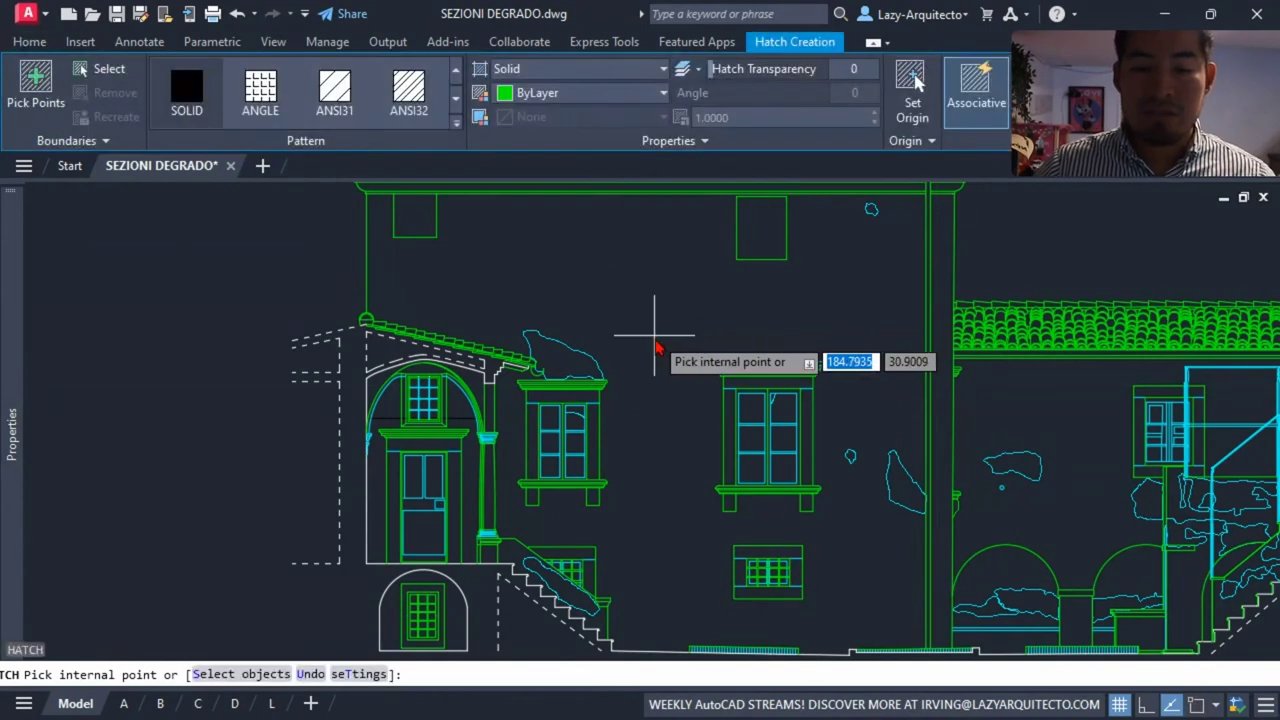
click(658, 340)
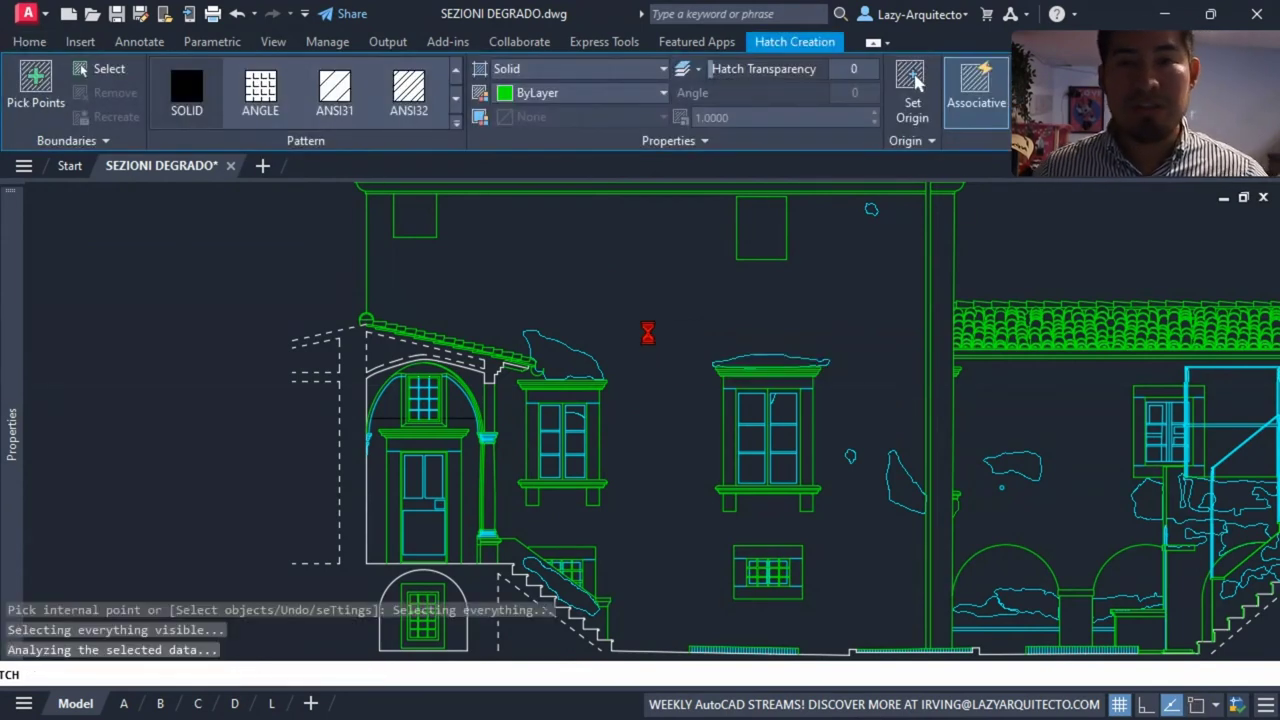
key(Escape)
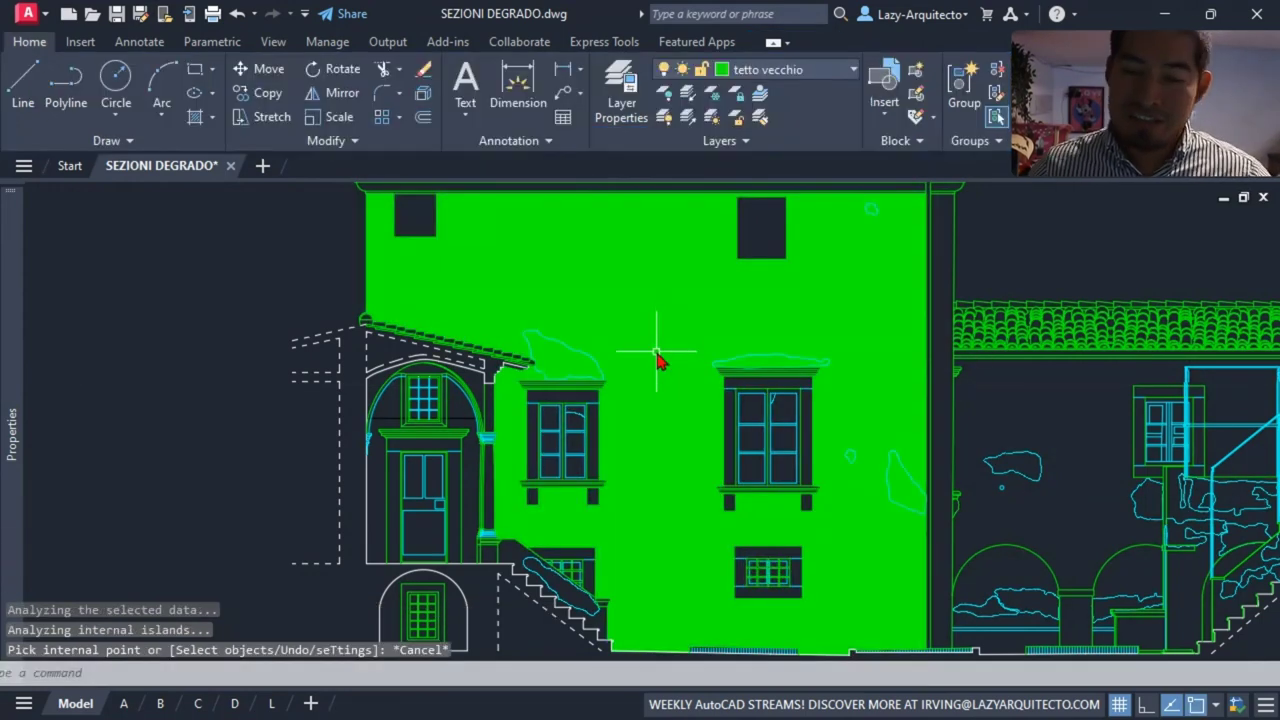
scroll(657, 353, down, 3)
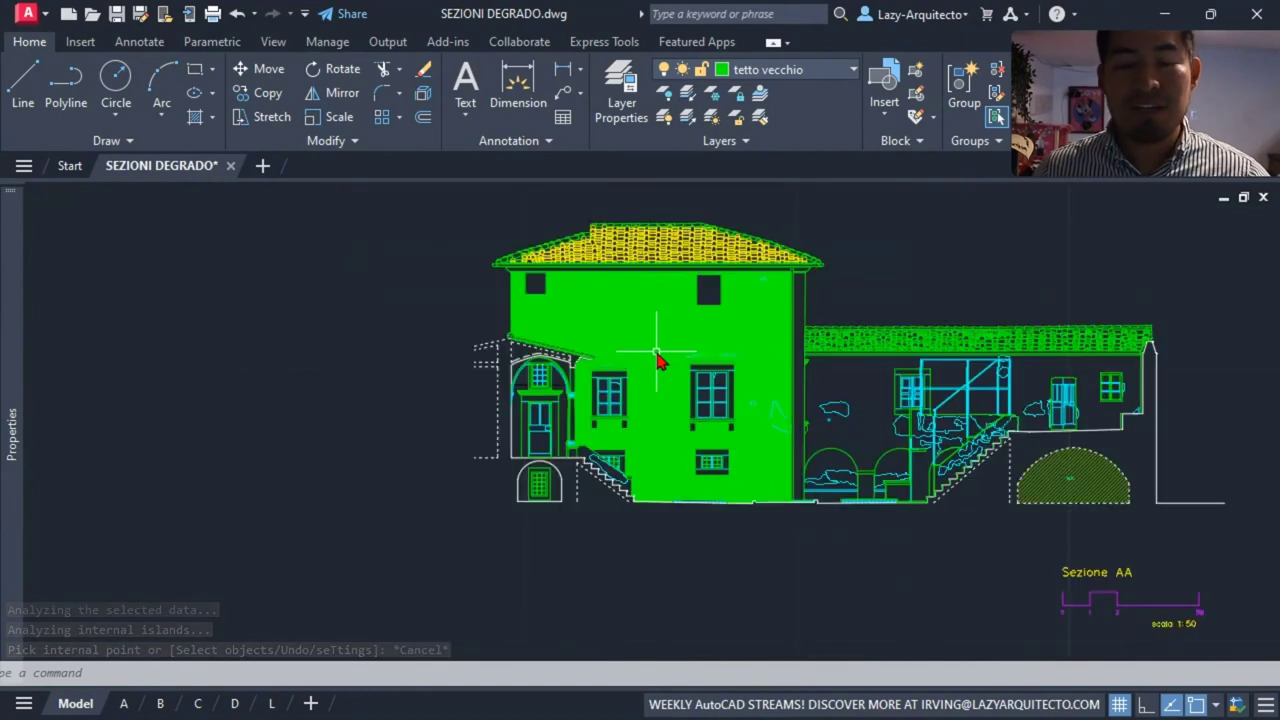
middle_drag(827, 326, 795, 368)
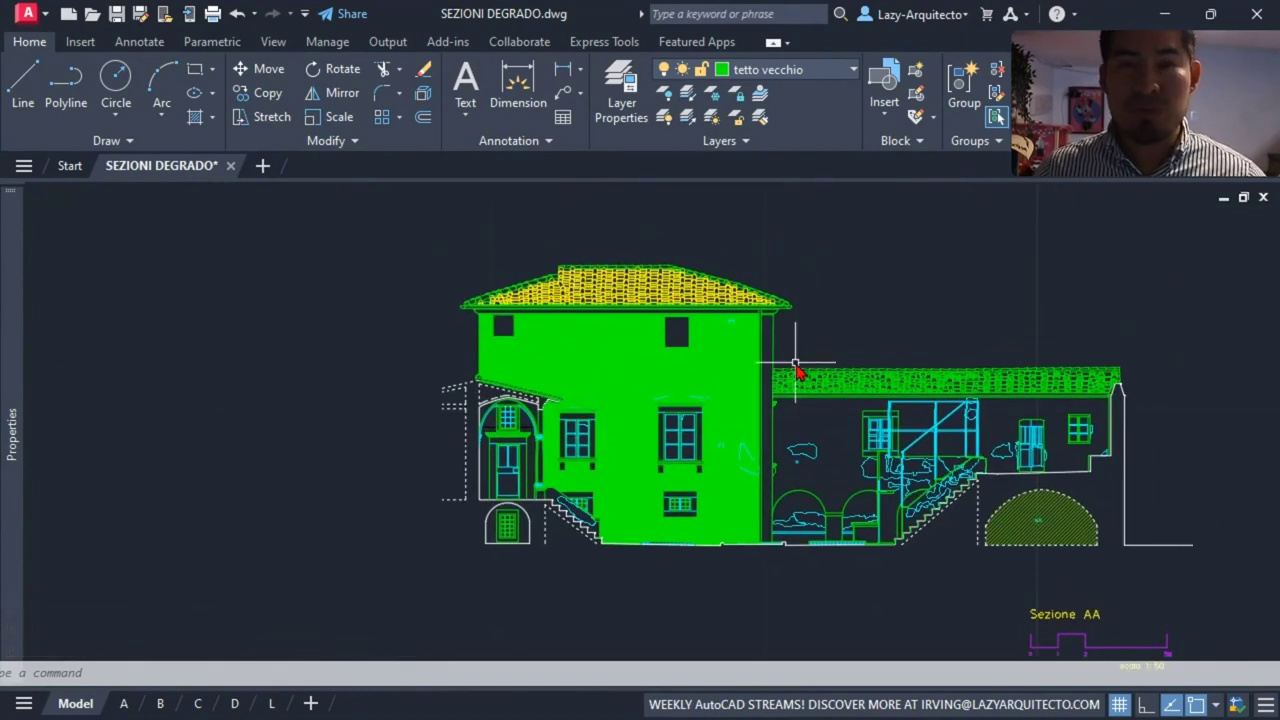